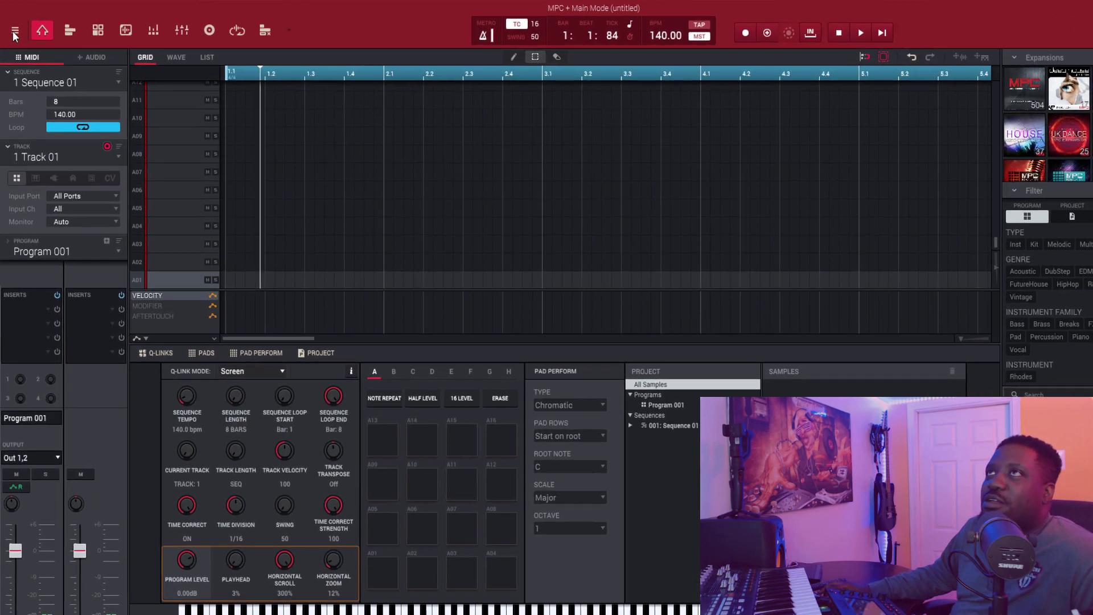
Step: Check the toolbar display options, including the setting that shows Retrospective Record
left_click(15, 32)
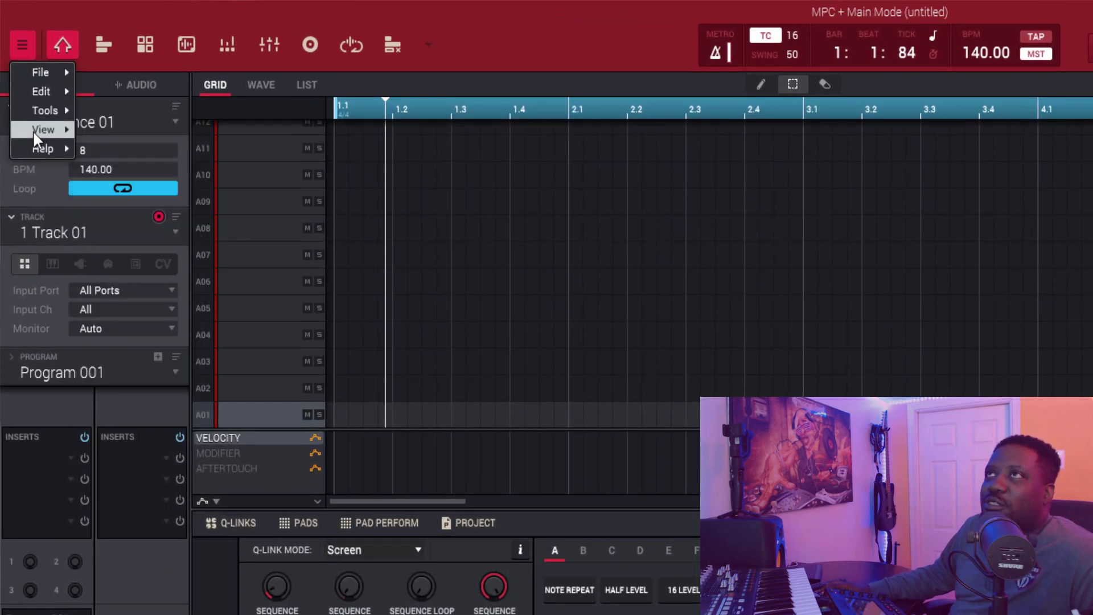
mouse_move(23, 89)
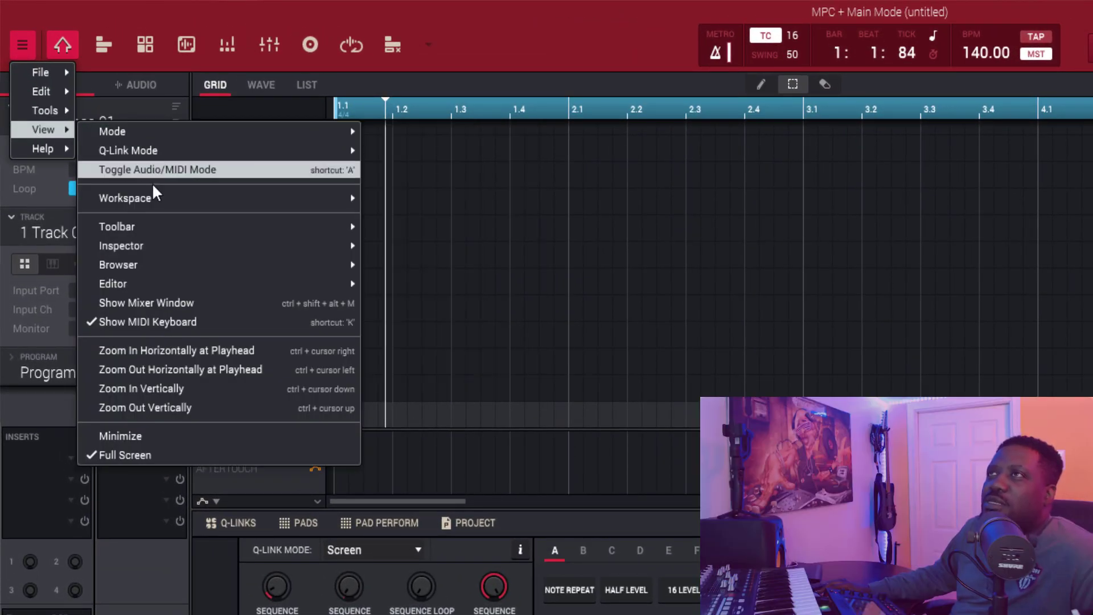
mouse_move(152, 234)
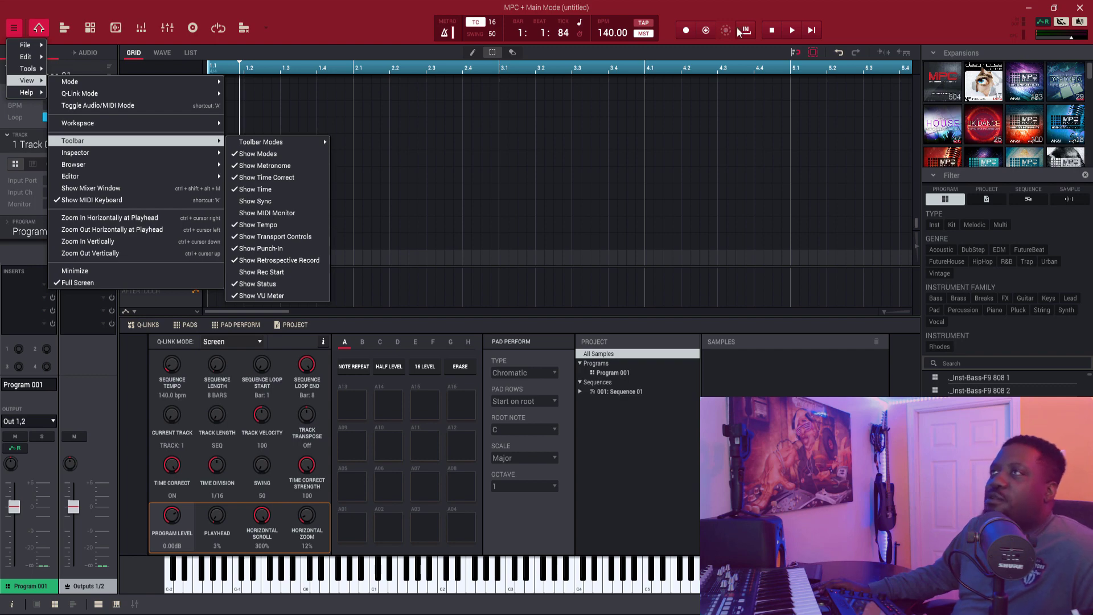
left_click(225, 53)
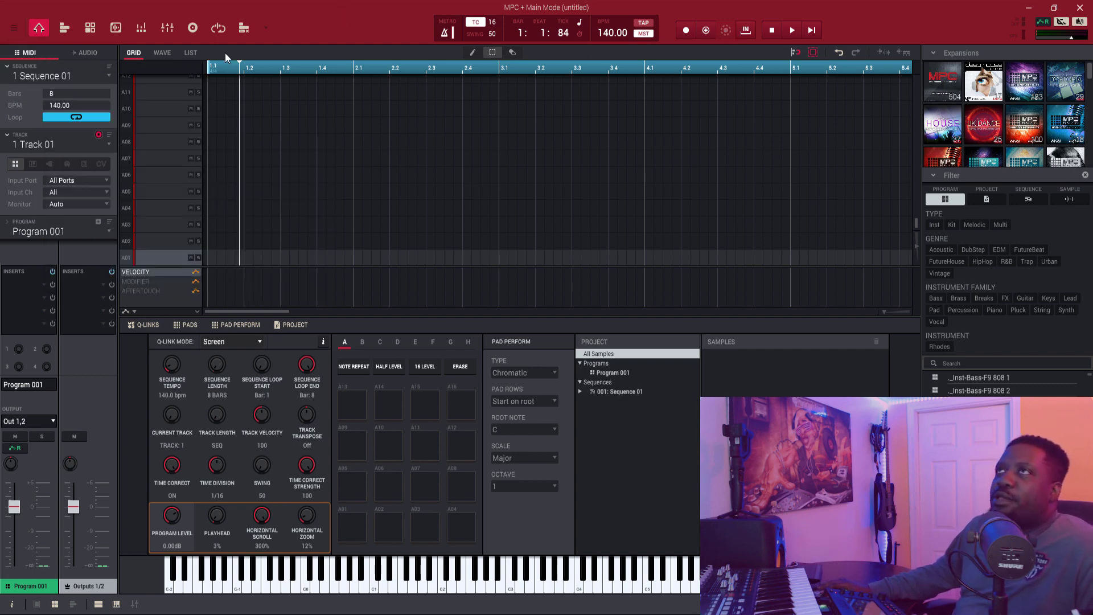
Step: Switch the workspace layout to Advanced
left_click(15, 31)
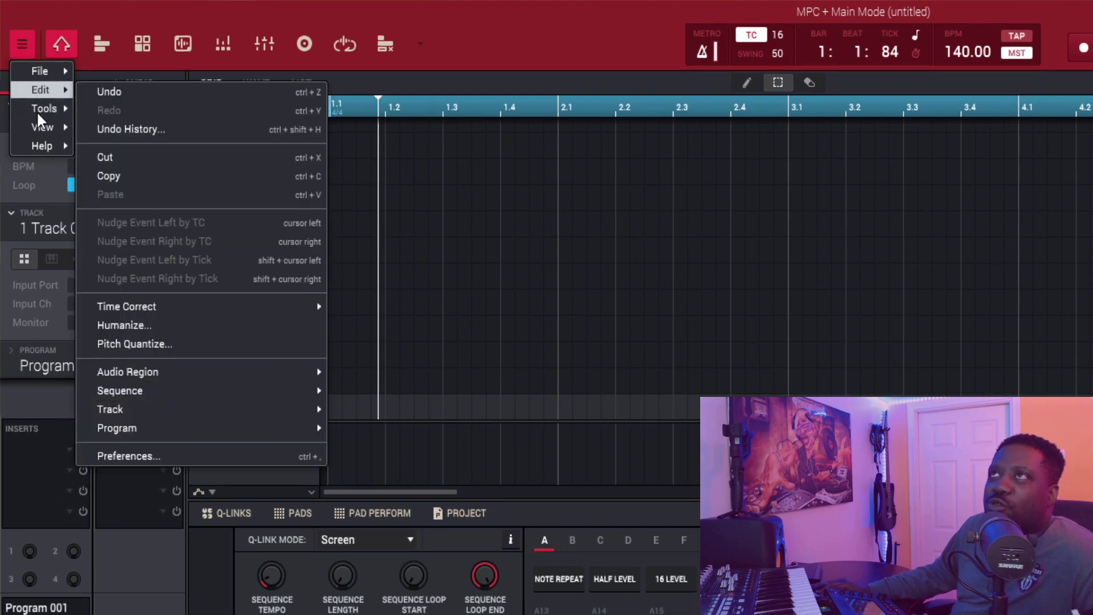
mouse_move(42, 128)
mouse_move(157, 196)
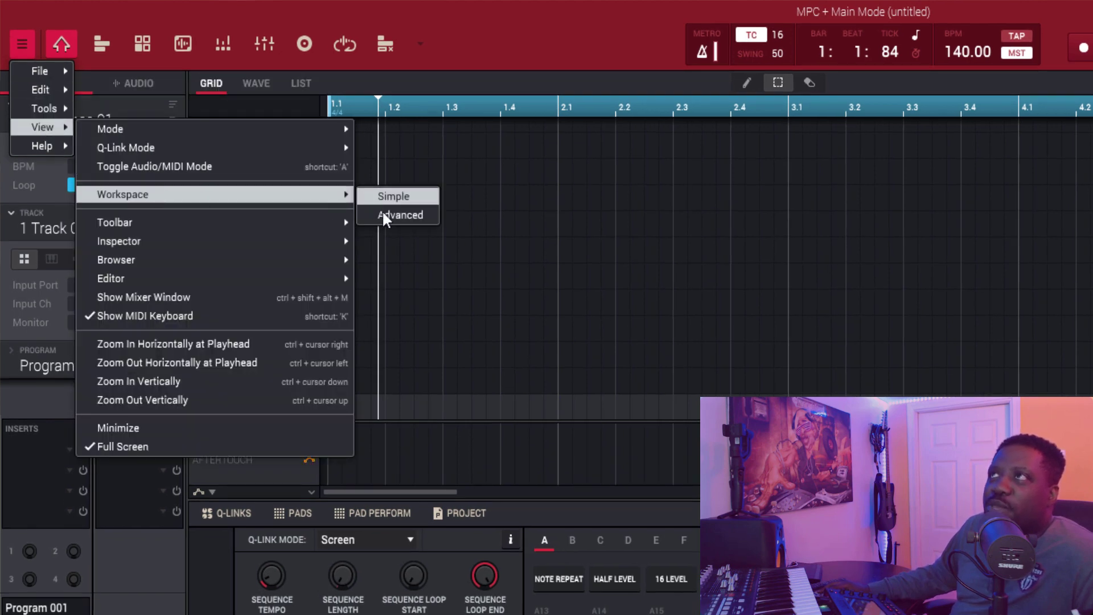
left_click(402, 217)
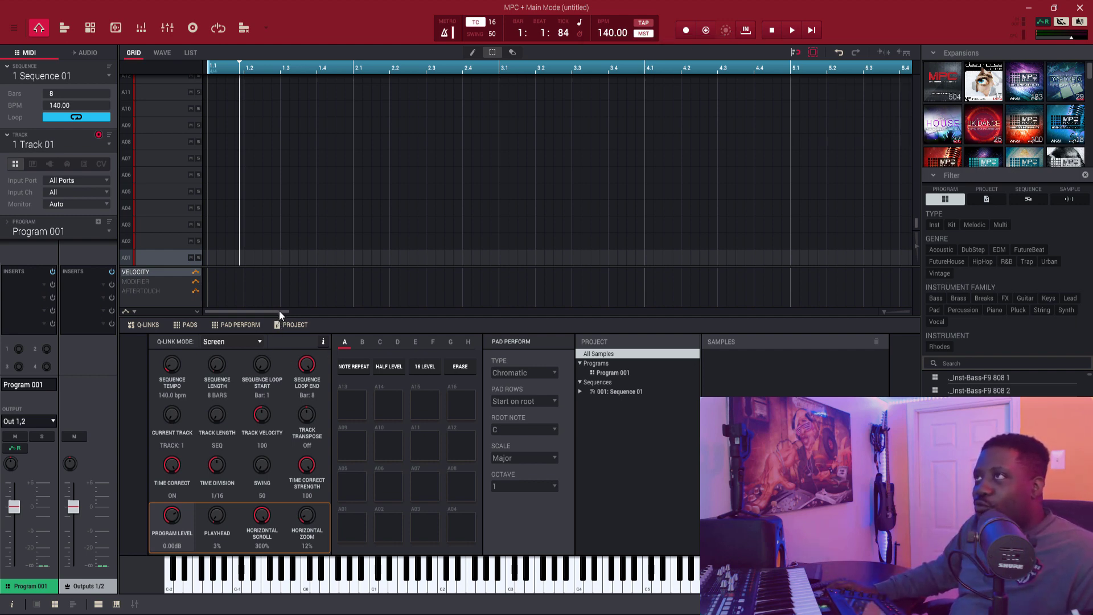
Step: Play the sequence while performing a beat on pads A01 and A02, stop it, and insert the retrospectively captured notes into Track 01
left_click_drag(279, 310, 908, 355)
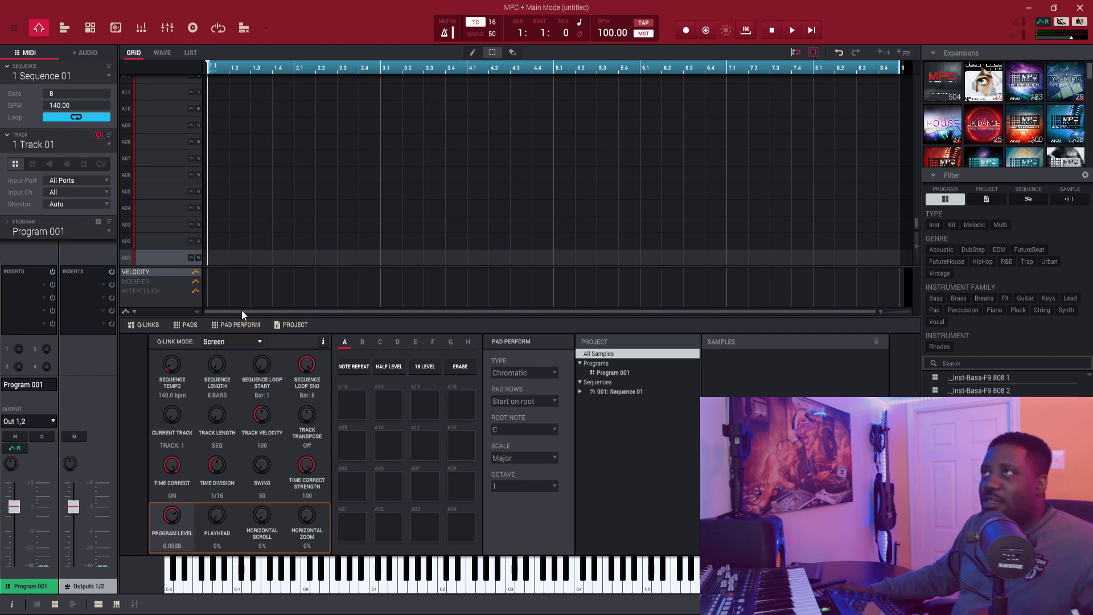
key("space")
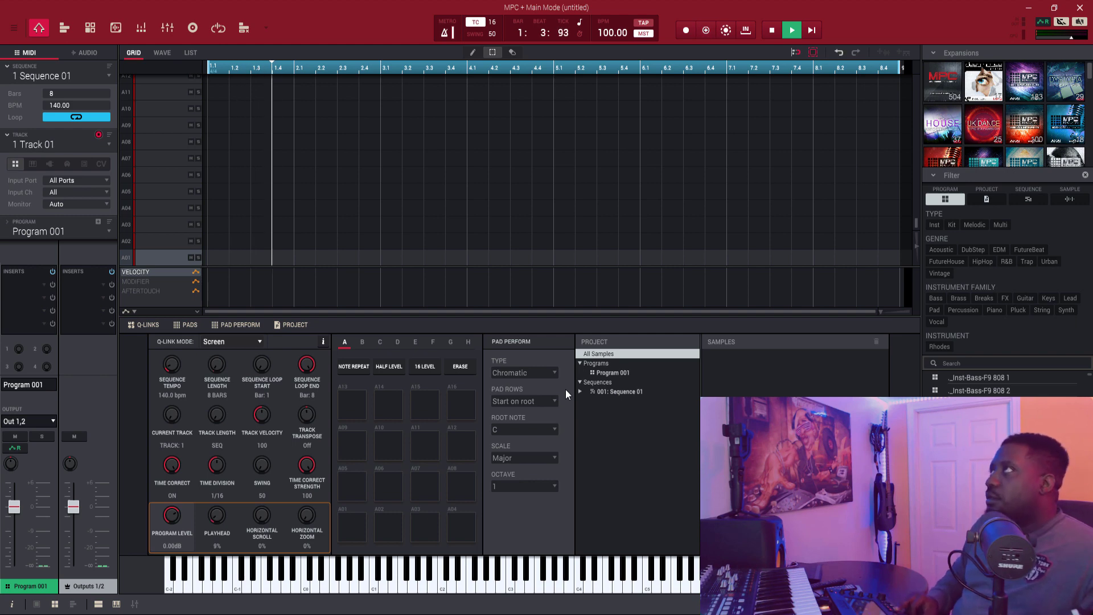
key("space")
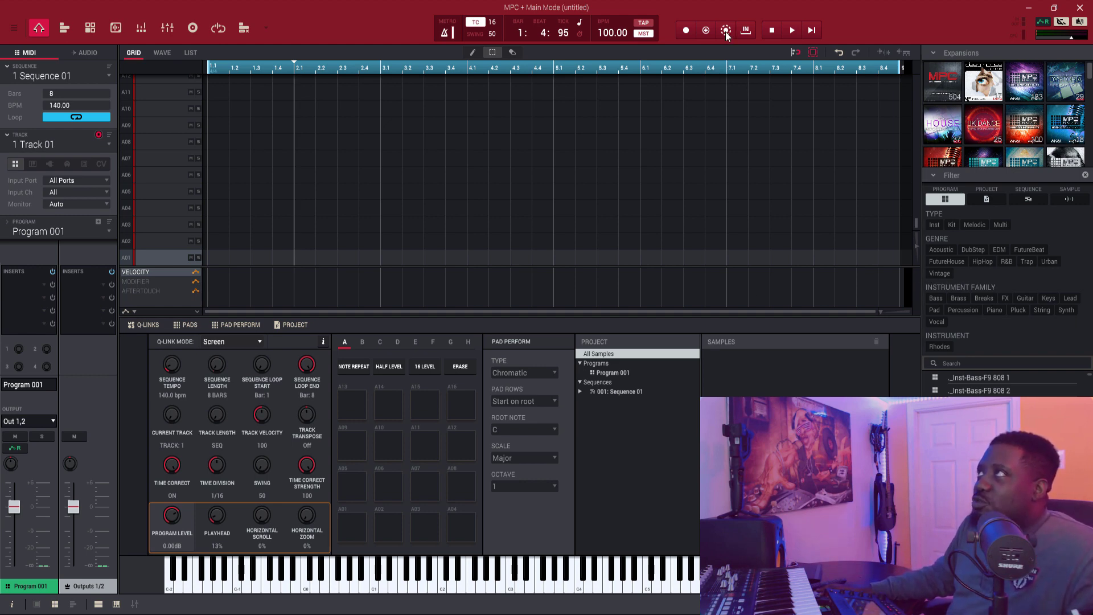
key("ctrl+v")
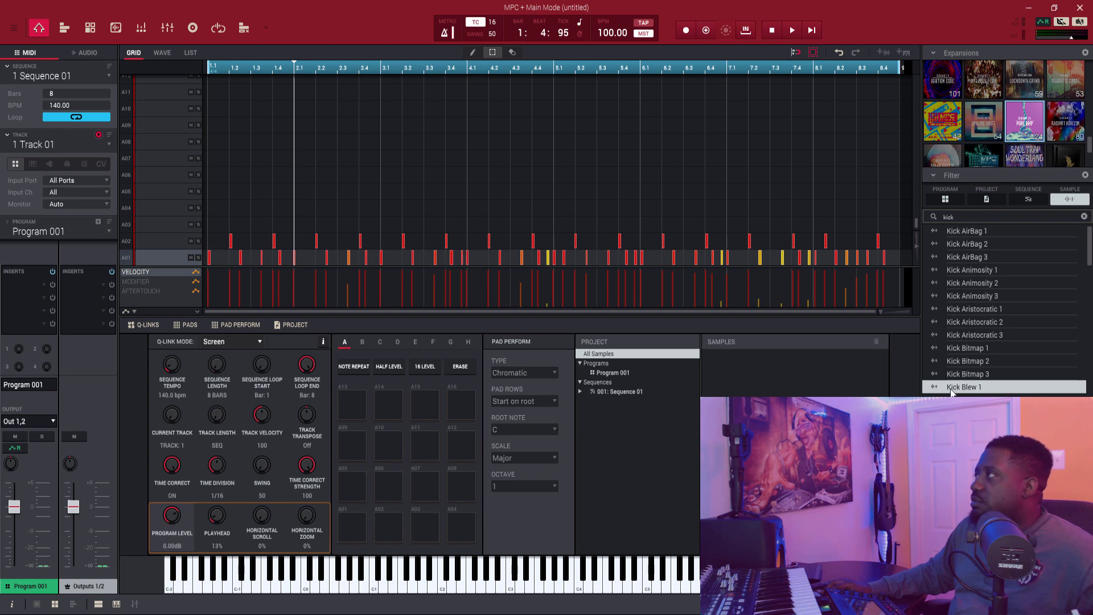
Step: Load the Kick Blew 1 sample onto pad A01 and play the sequence to hear it
left_click_drag(952, 393, 353, 527)
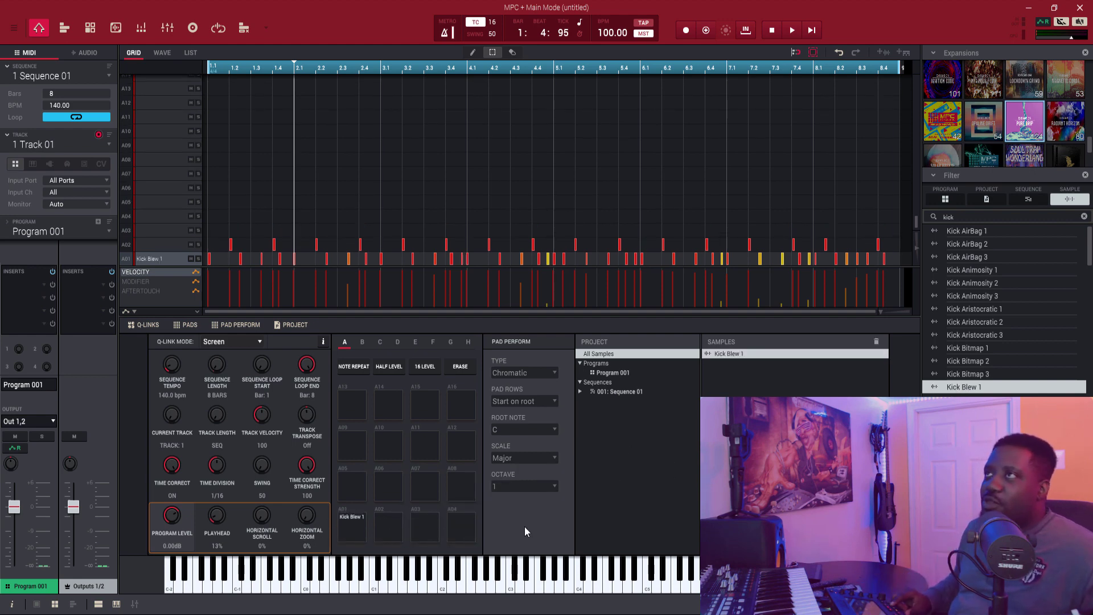
key("space")
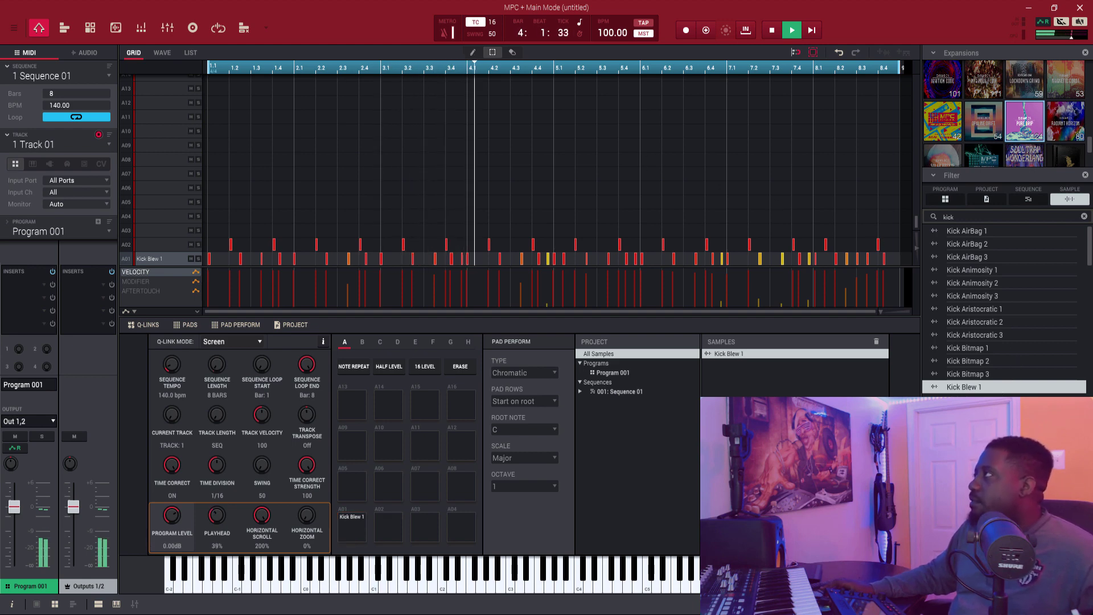
scroll(1005, 307, "down", 5)
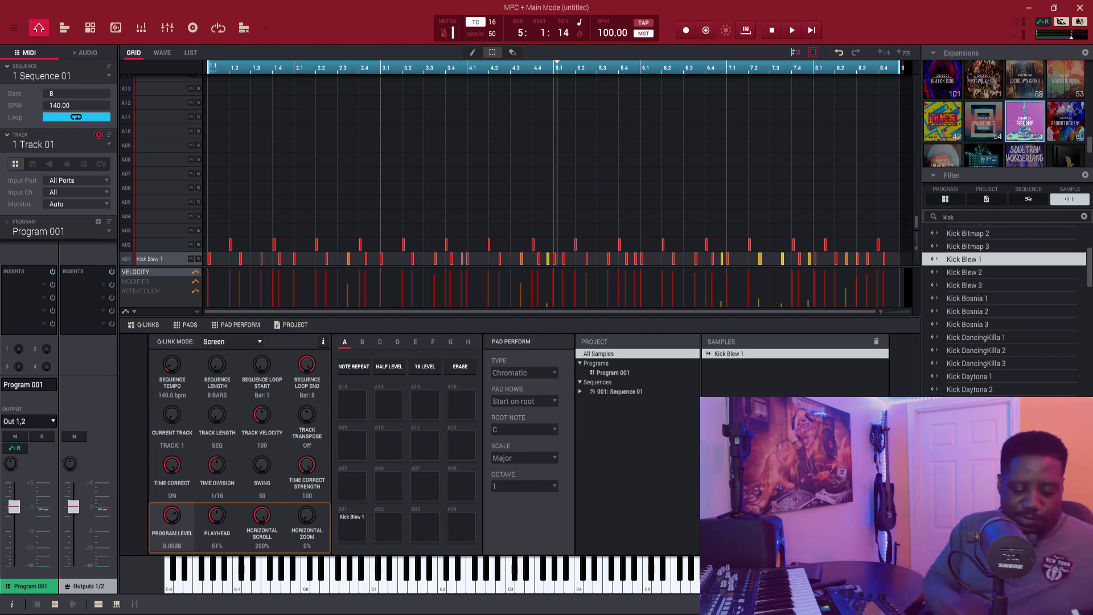
Step: Search the samples for "snare", load Snare Daytona 1 onto pad A02 and play the sequence with it
key("BackSpace")
key("BackSpace")
key("BackSpace")
key("BackSpace")
type("snare")
double_click(968, 260)
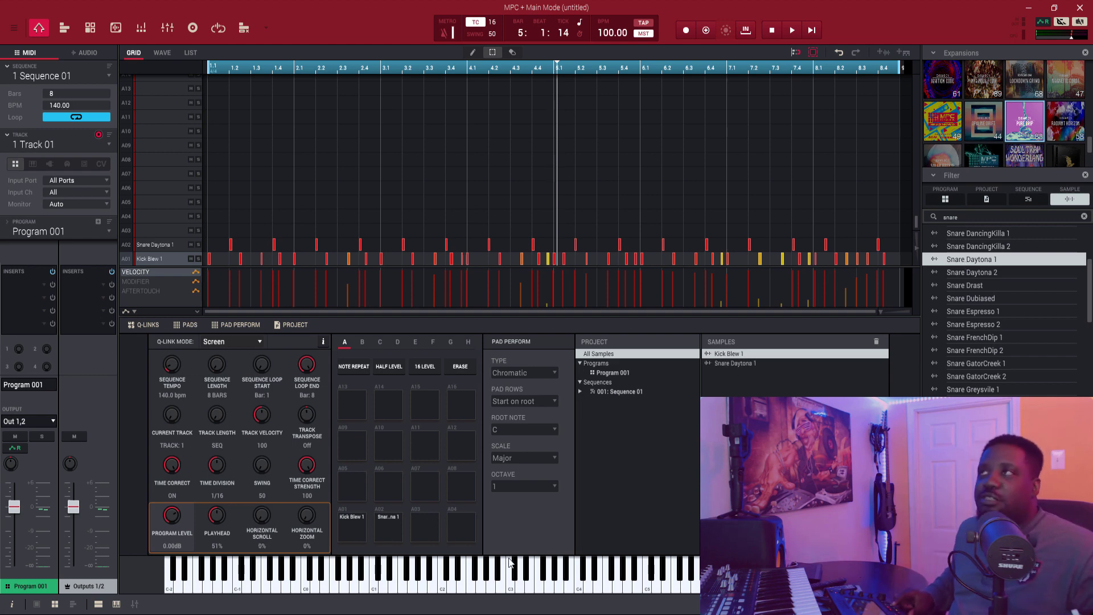
key("space")
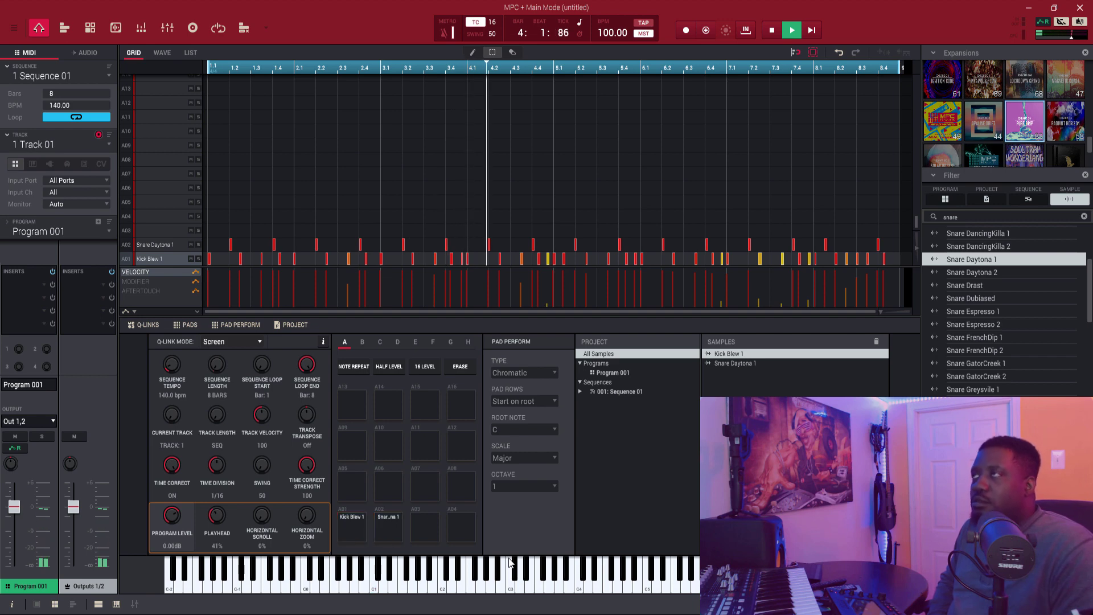
key("space")
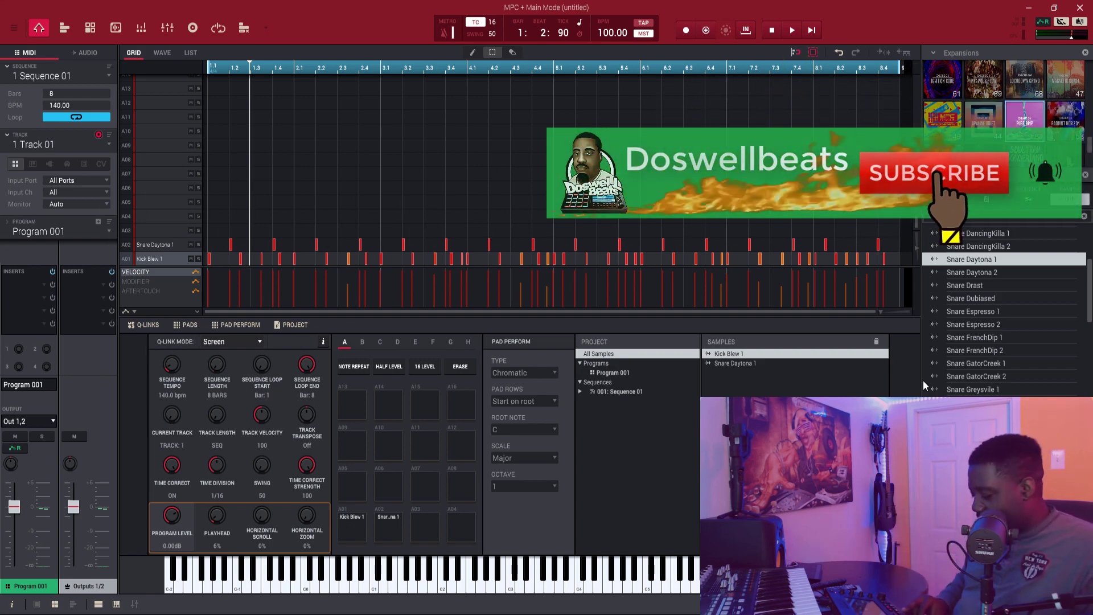
Step: Place the playhead at bar 5 and insert the retrospectively captured pad A04 performance into Track 01
key("space")
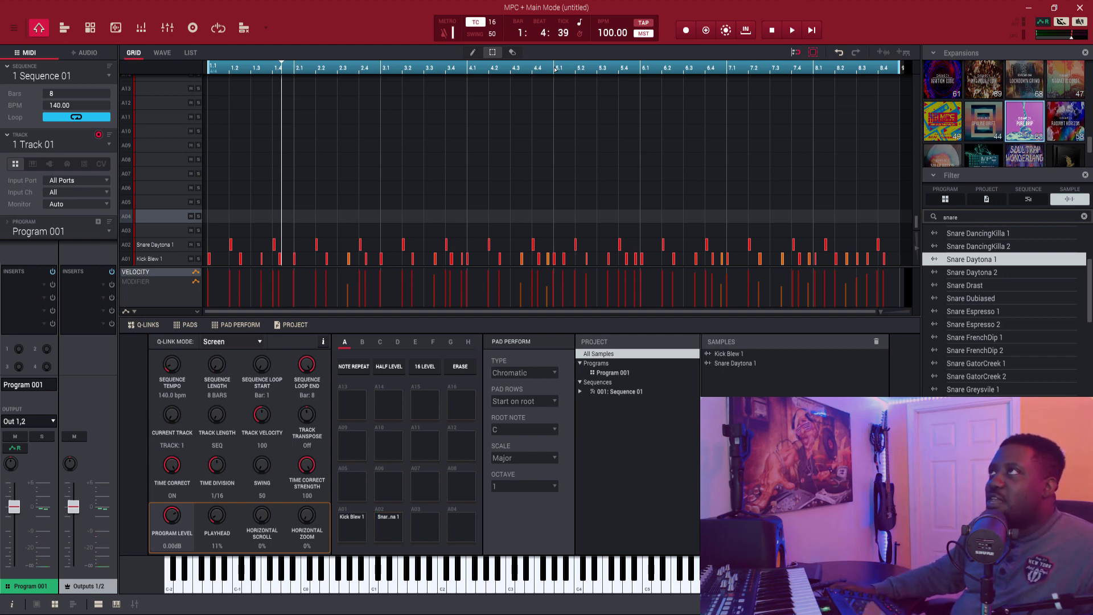
left_click(555, 69)
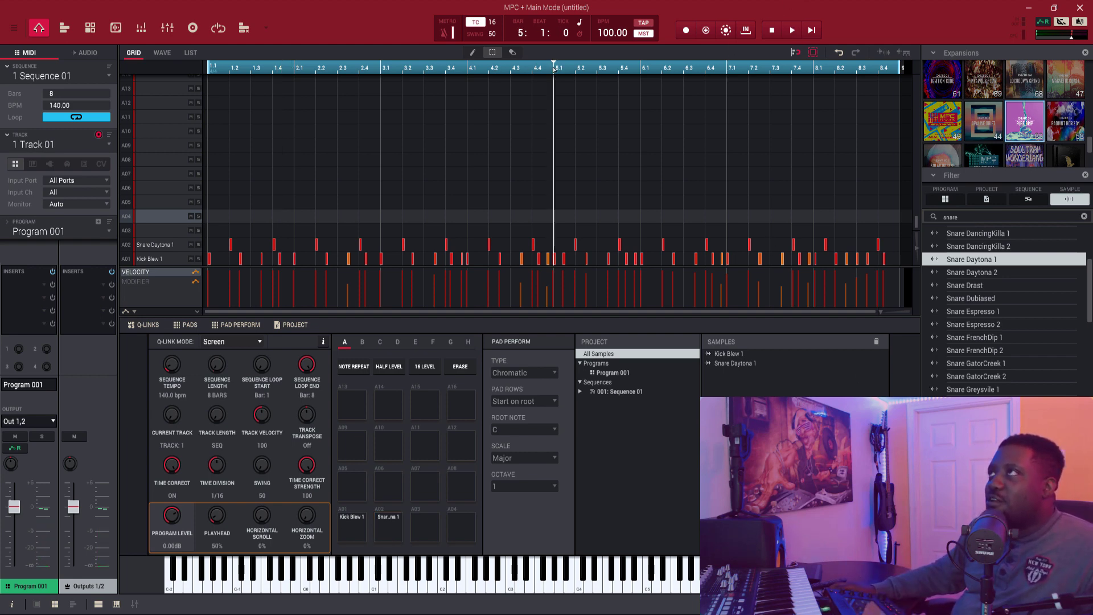
left_click(726, 32)
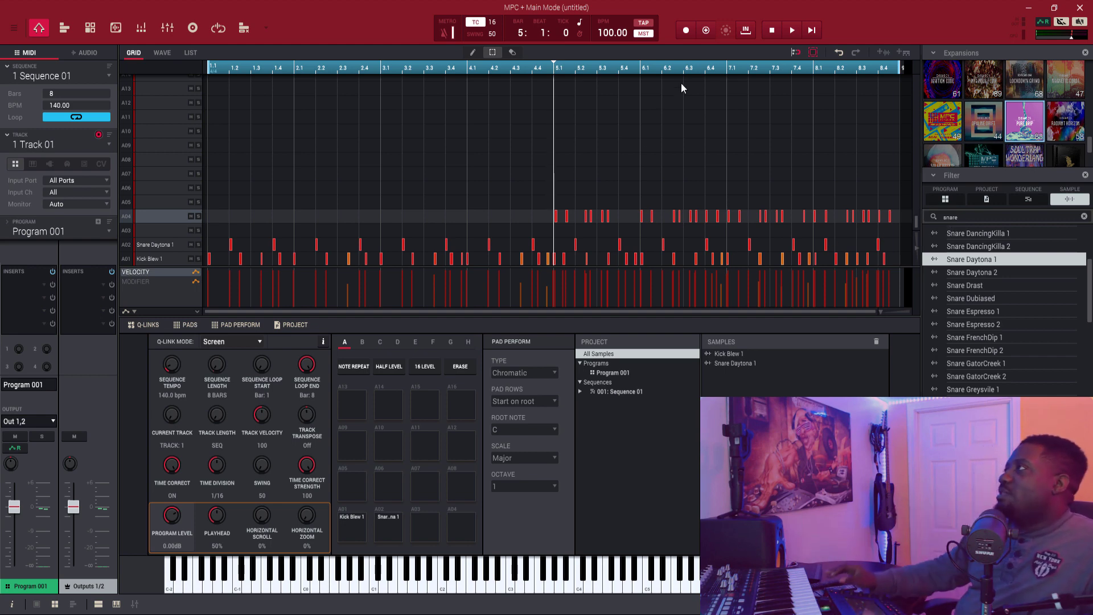
Step: Copy all pad A04 notes from bars 5 to 8 to the start of the sequence
left_click_drag(547, 208, 907, 224)
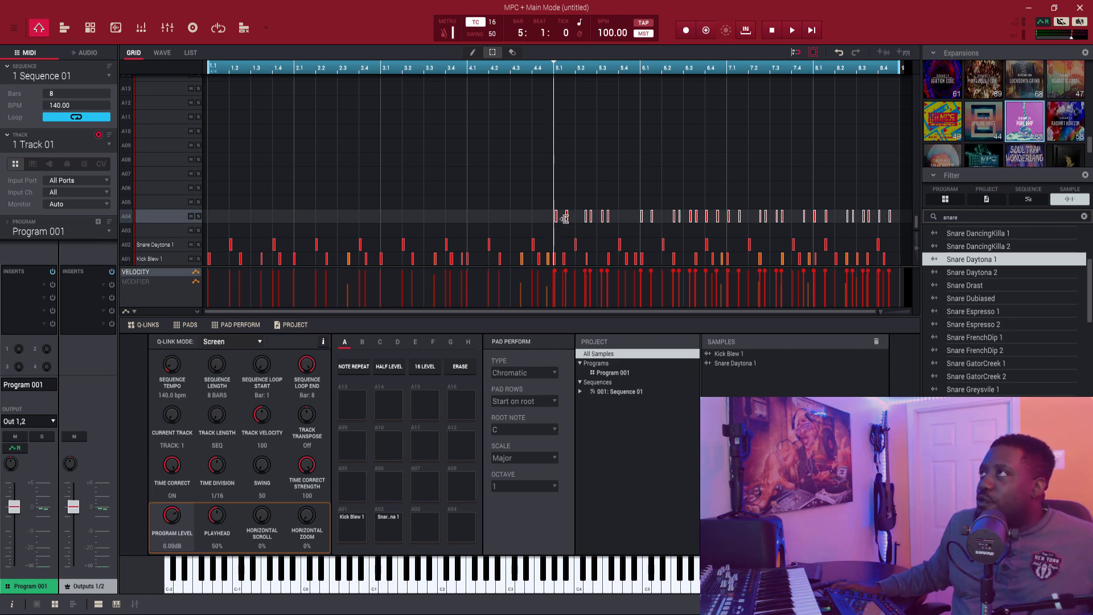
left_click_drag(567, 220, 220, 228)
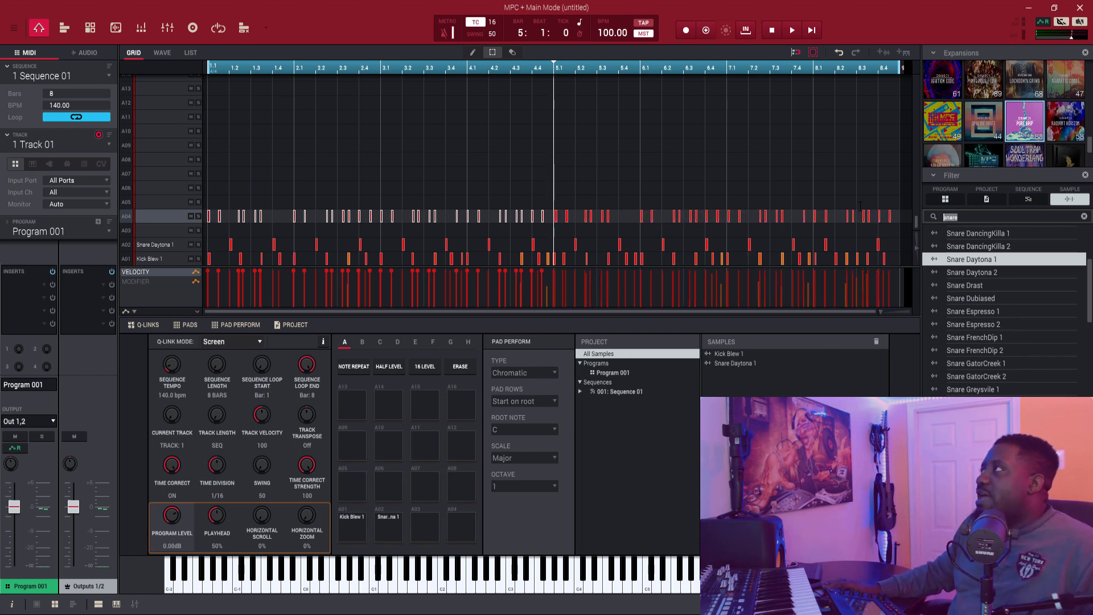
Step: Search the samples for "sha", load Shaker SpaceBoot onto pad A04 and play the sequence with it
type("sha")
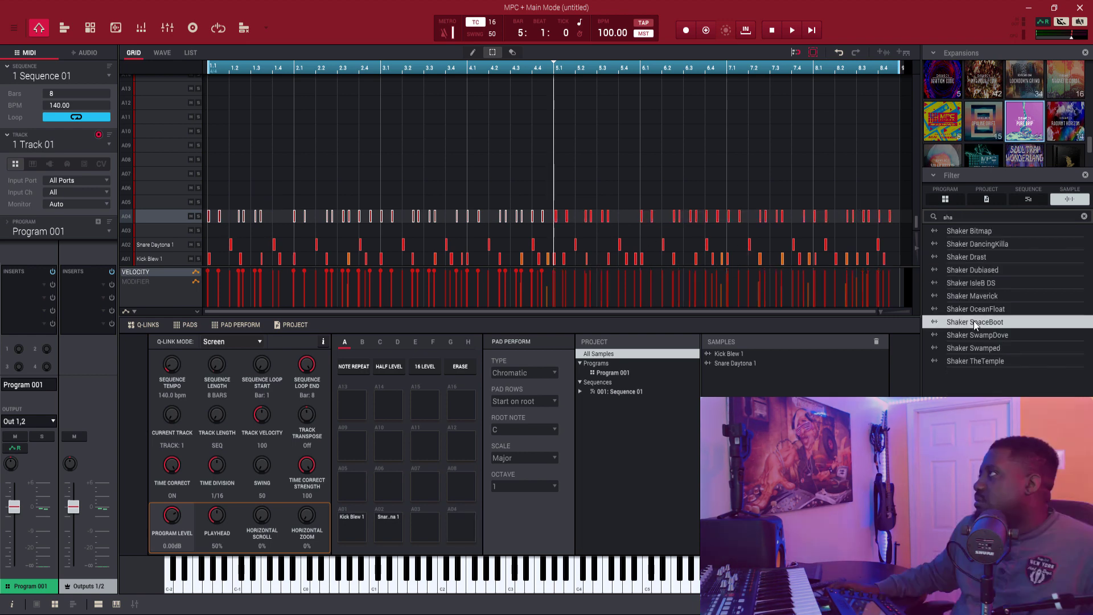
left_click_drag(975, 322, 464, 524)
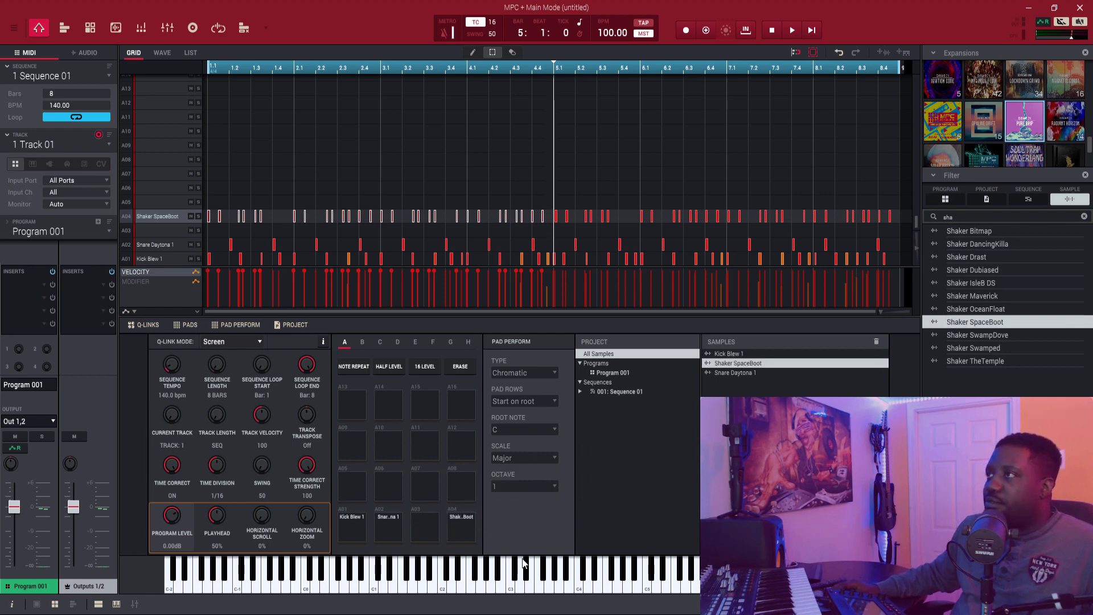
key("space")
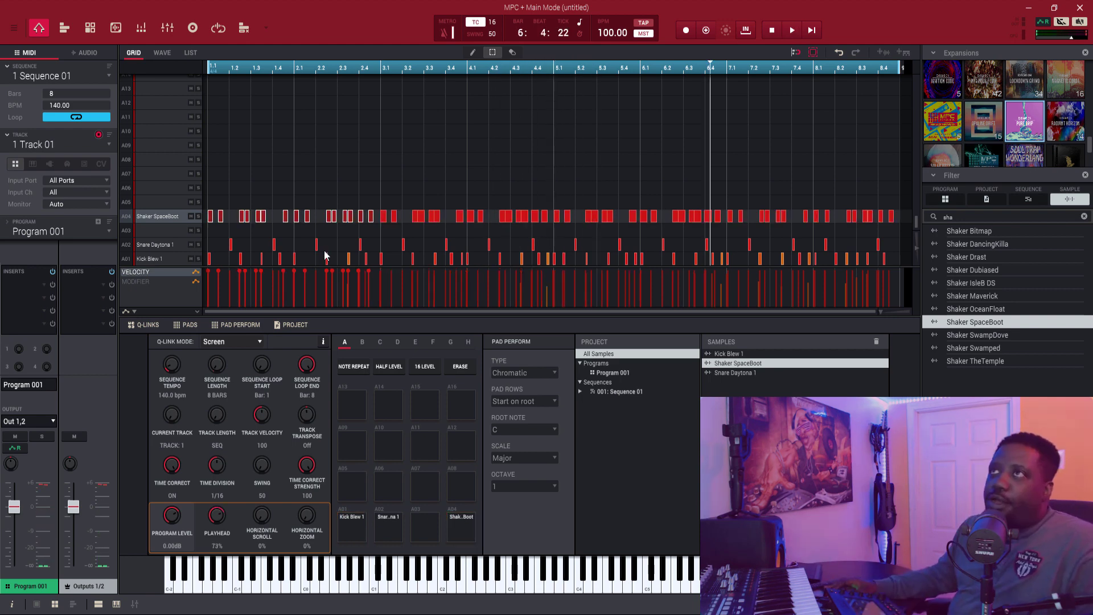
Step: Set up Track 02 as a plugin track using VacuumPro with the Big Bu.ead-RD preset
left_click(46, 166)
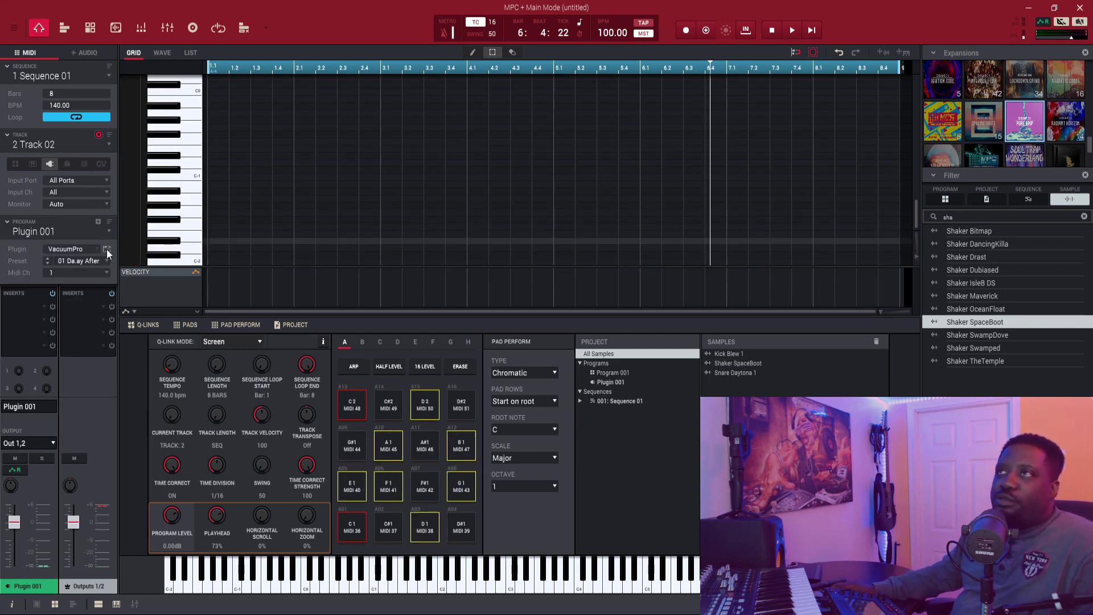
left_click(107, 248)
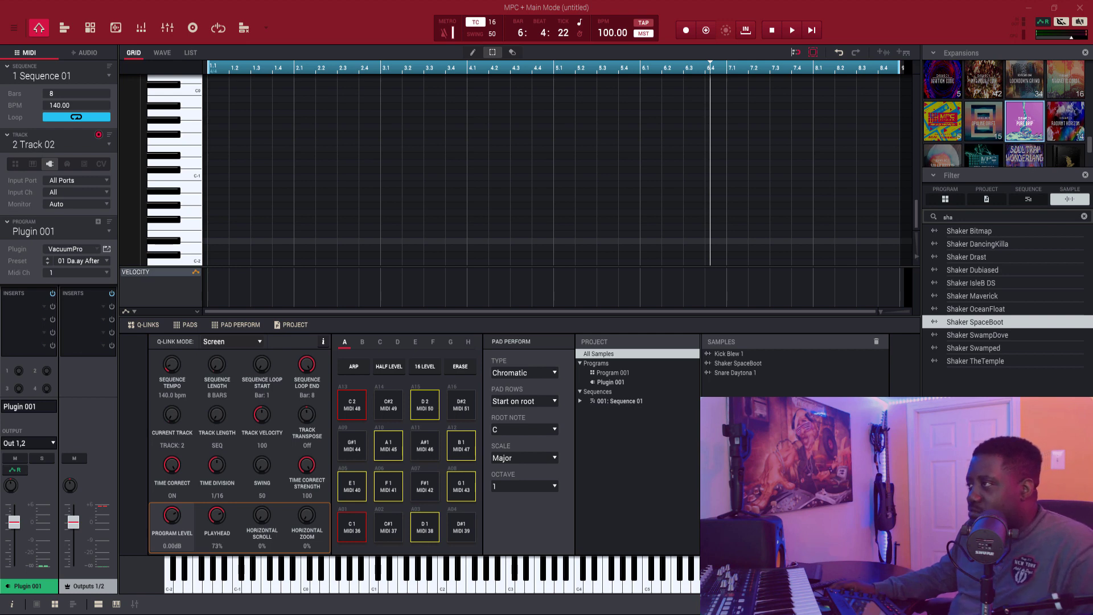
left_click(709, 255)
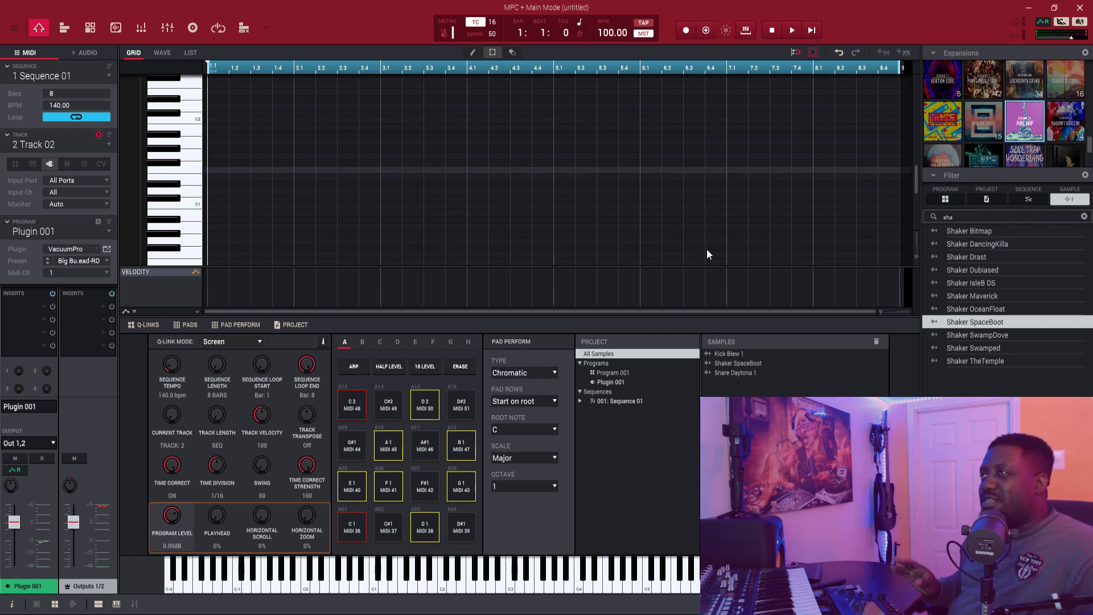
Step: Perform a VacuumPro melody over the playing sequence, return to the start, and insert the retrospectively captured notes into Track 02
key("space")
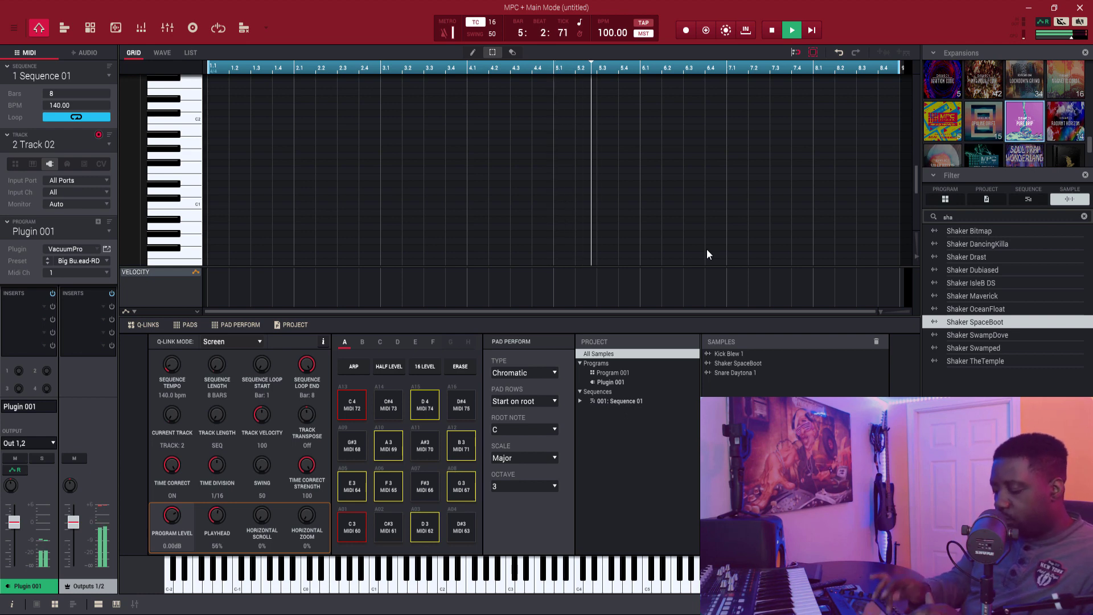
key("space")
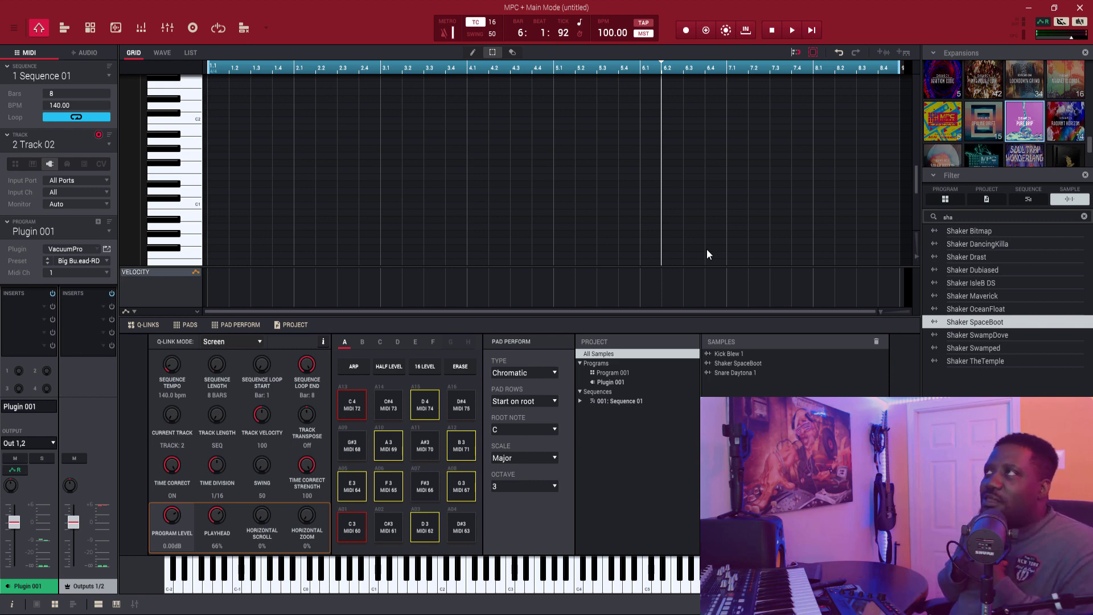
key("Home")
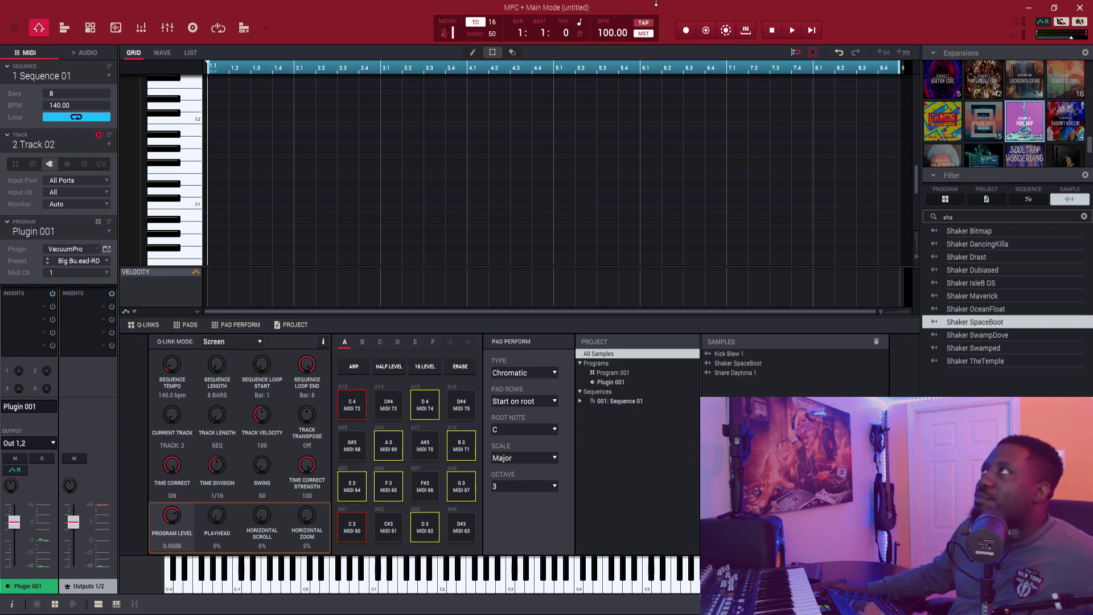
scroll(664, 170, "up", 4)
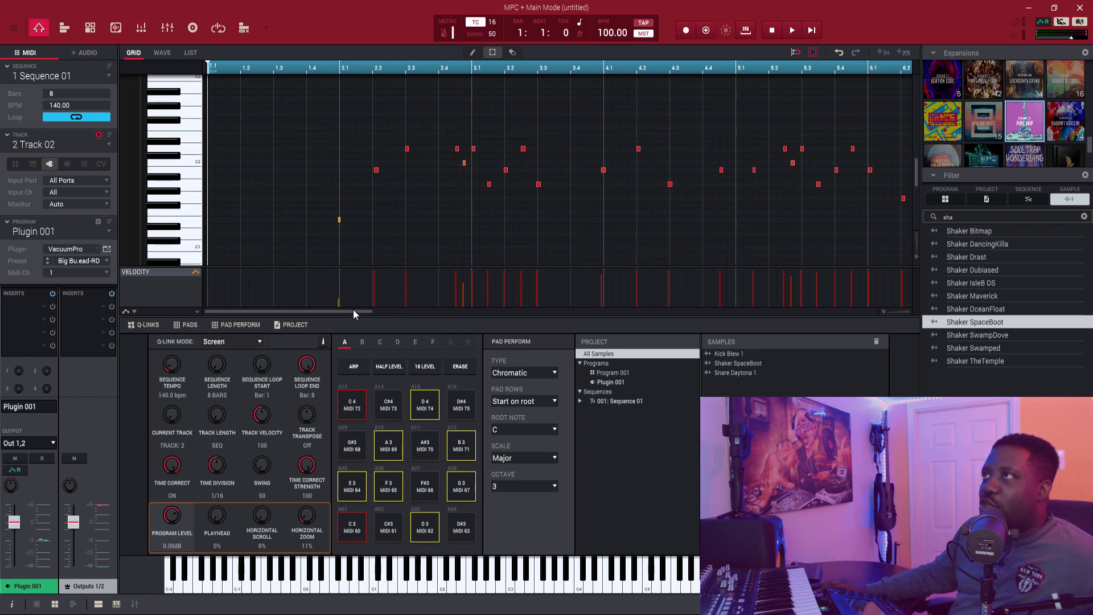
Step: Examine the captured melody notes on Track 02 around and beyond the end of the eight-bar loop
left_click_drag(353, 312, 645, 230)
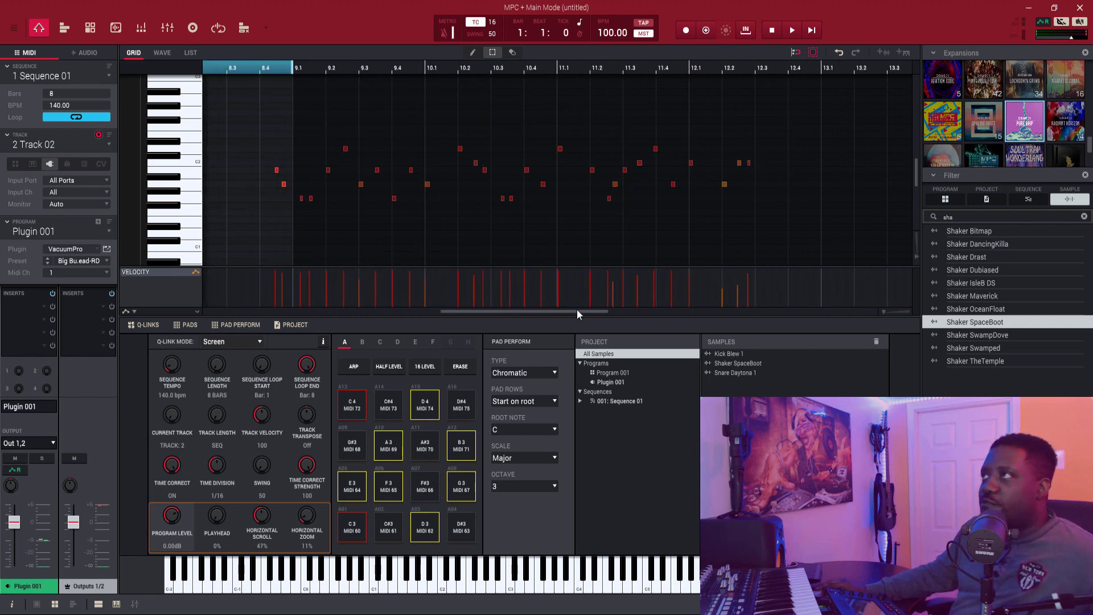
mouse_move(577, 312)
left_mouse_down()
mouse_move(341, 326)
mouse_move(589, 323)
mouse_move(575, 329)
left_mouse_up()
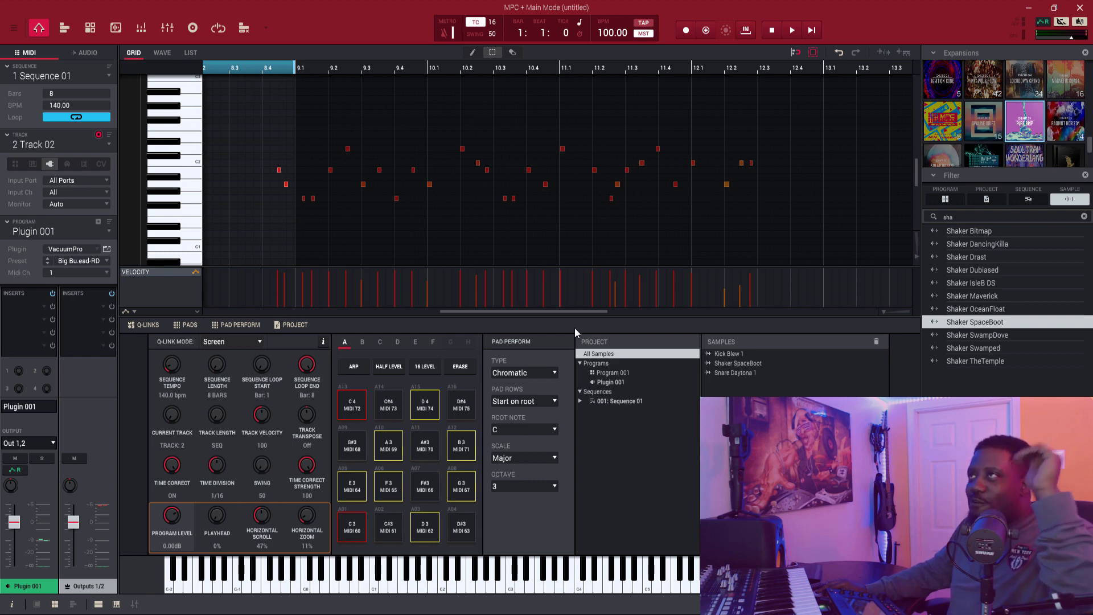
left_click_drag(575, 326, 583, 305)
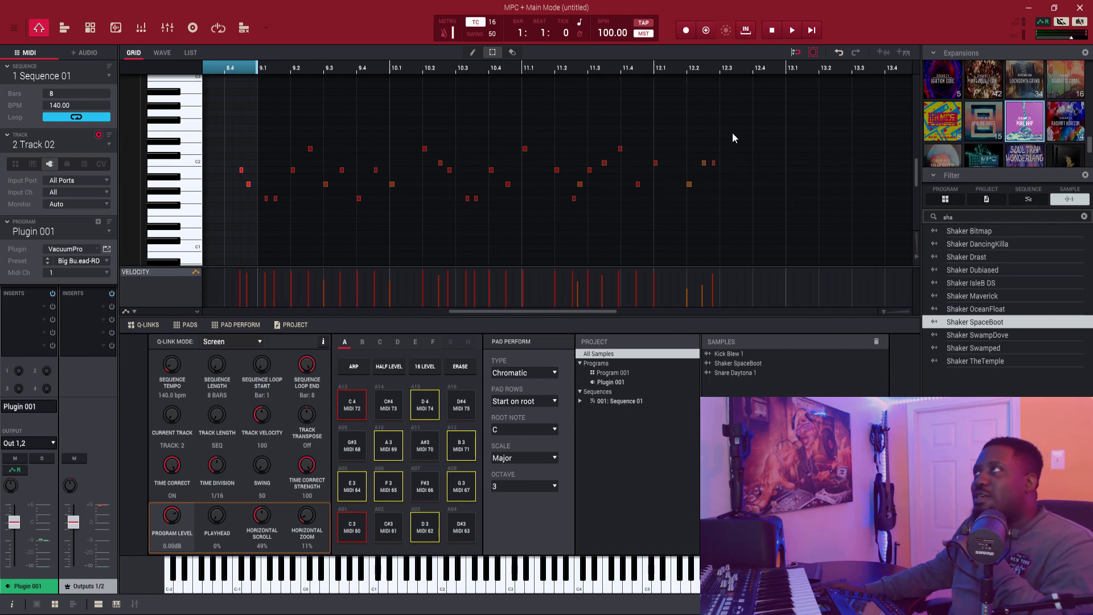
Step: Try copying the melody phrase from bars 10 and 11 to the start of Track 02, and remove the pasted notes
left_click_drag(733, 132, 715, 210)
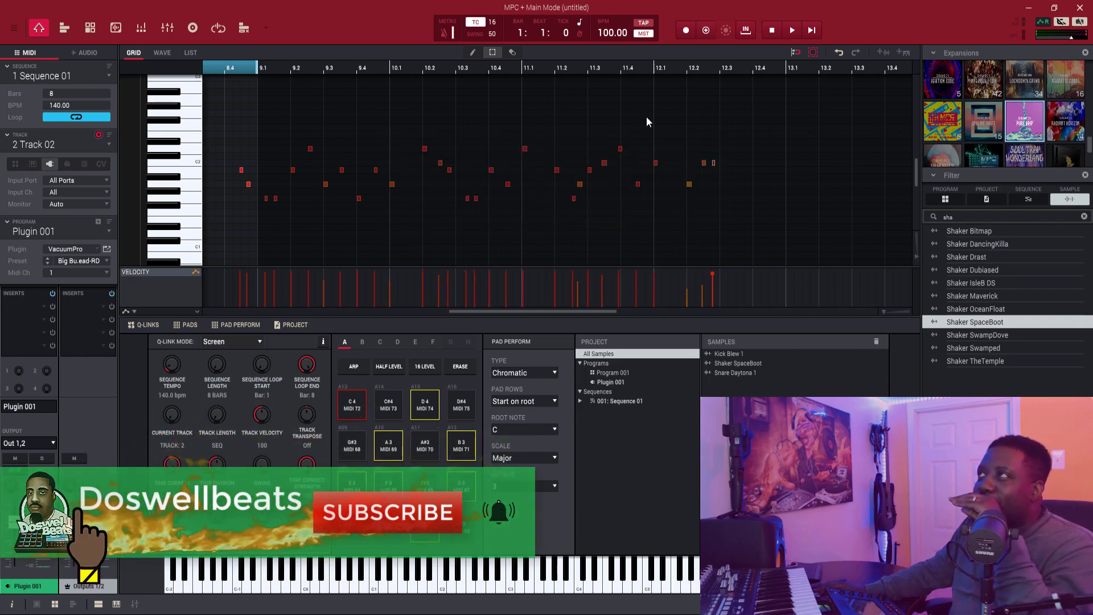
left_click_drag(647, 121, 393, 230)
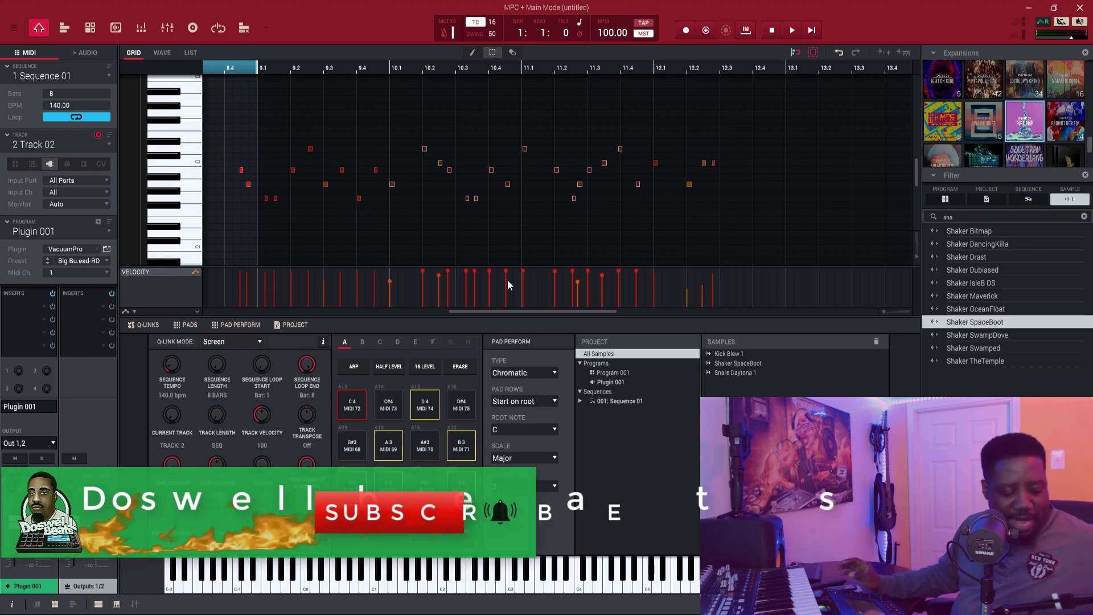
left_click_drag(392, 186, 151, 176)
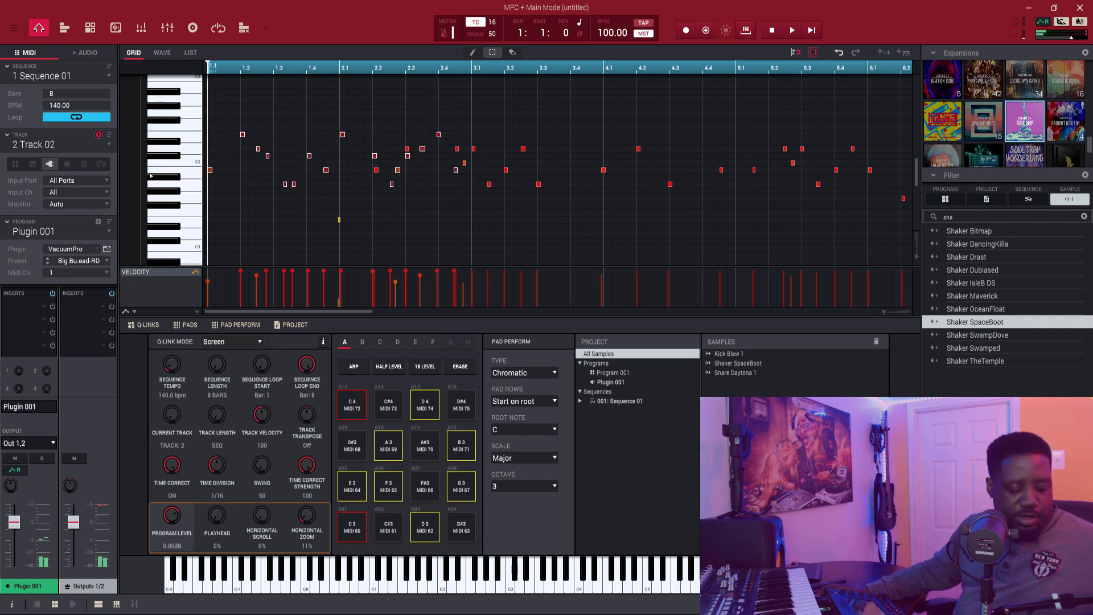
key("Delete")
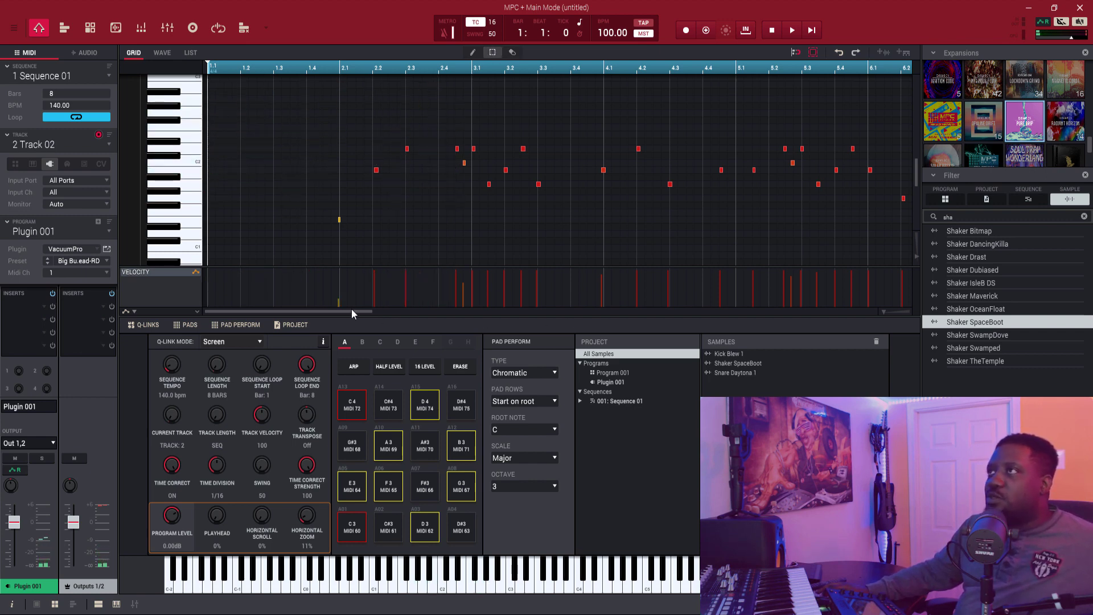
Step: Copy the phrase from bars 10 and 11 to the start of Track 02 one octave higher
left_click_drag(352, 310, 565, 339)
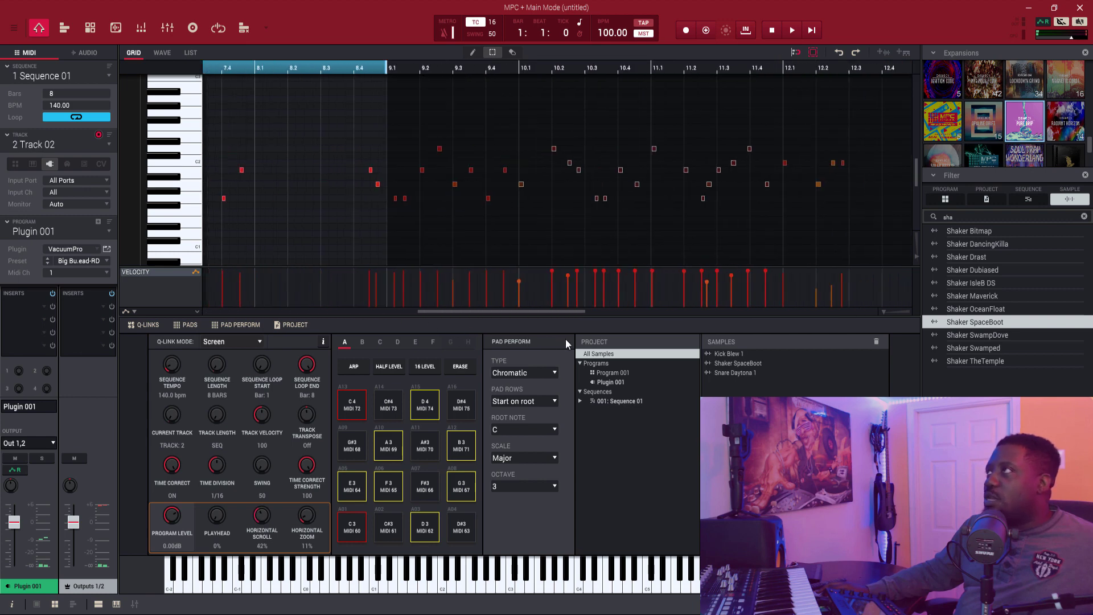
left_click(519, 185)
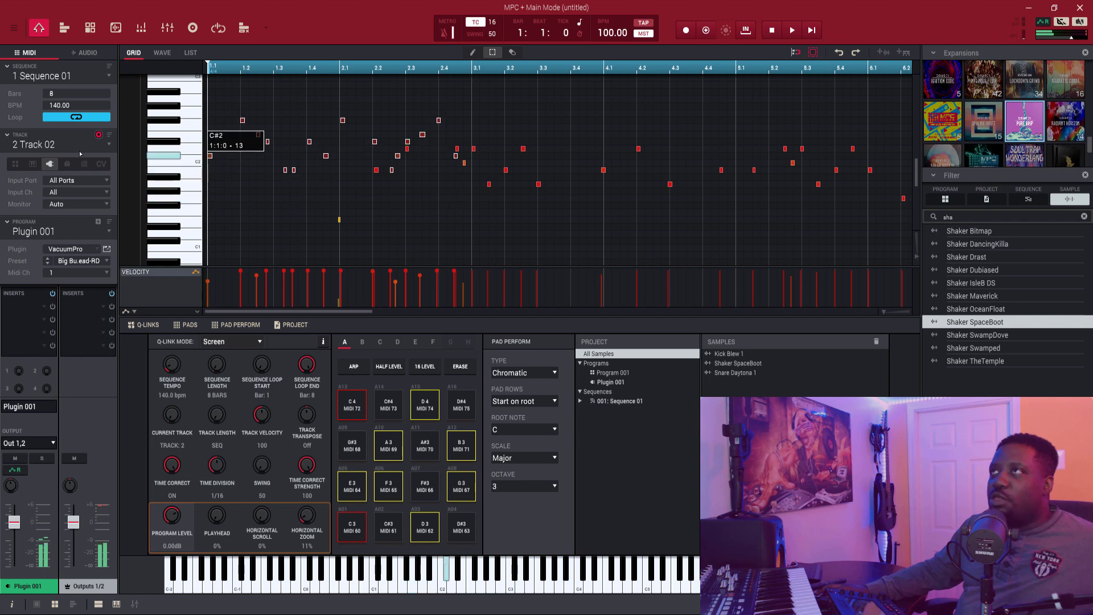
key("Up")
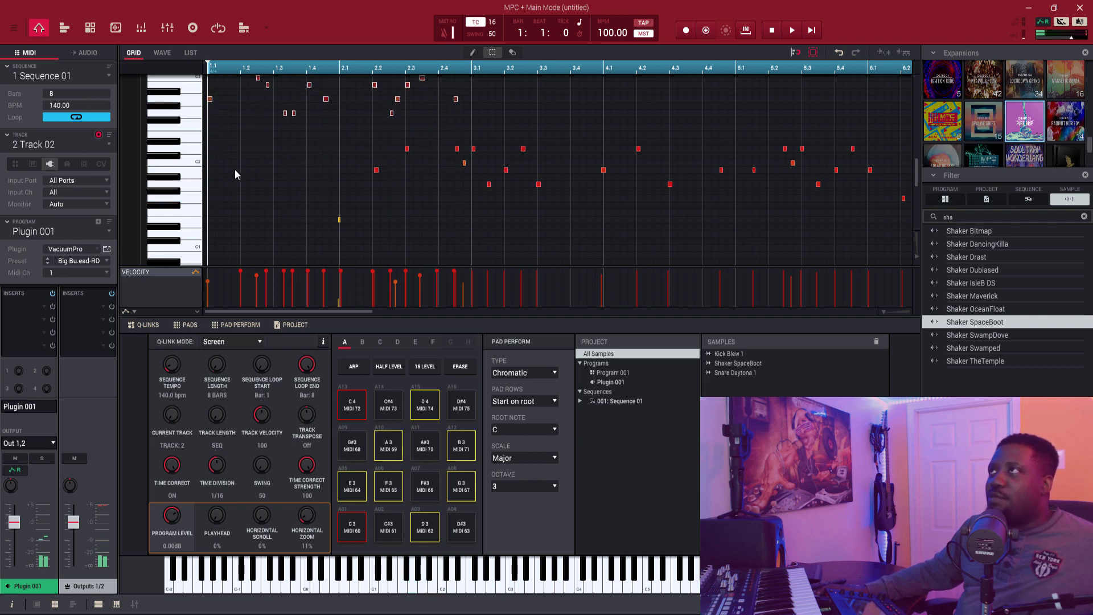
Step: Delete the lower-pitched captured notes around the loop and the octave-higher phrase in bars 1 and 2
left_click_drag(312, 140, 941, 244)
key("Delete")
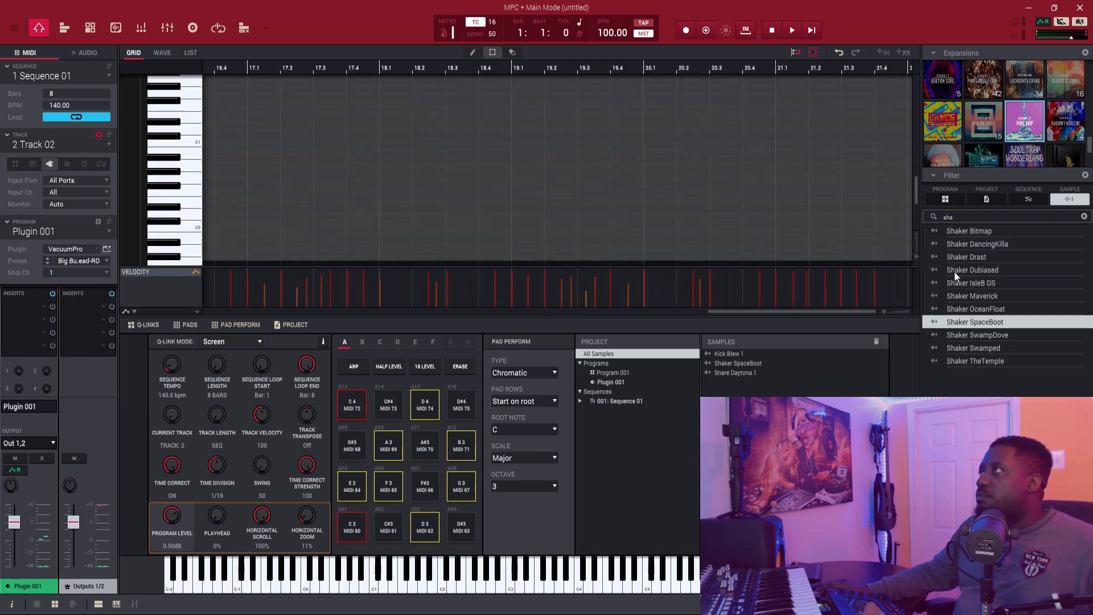
left_click_drag(852, 312, 289, 341)
scroll(364, 185, "up", 10)
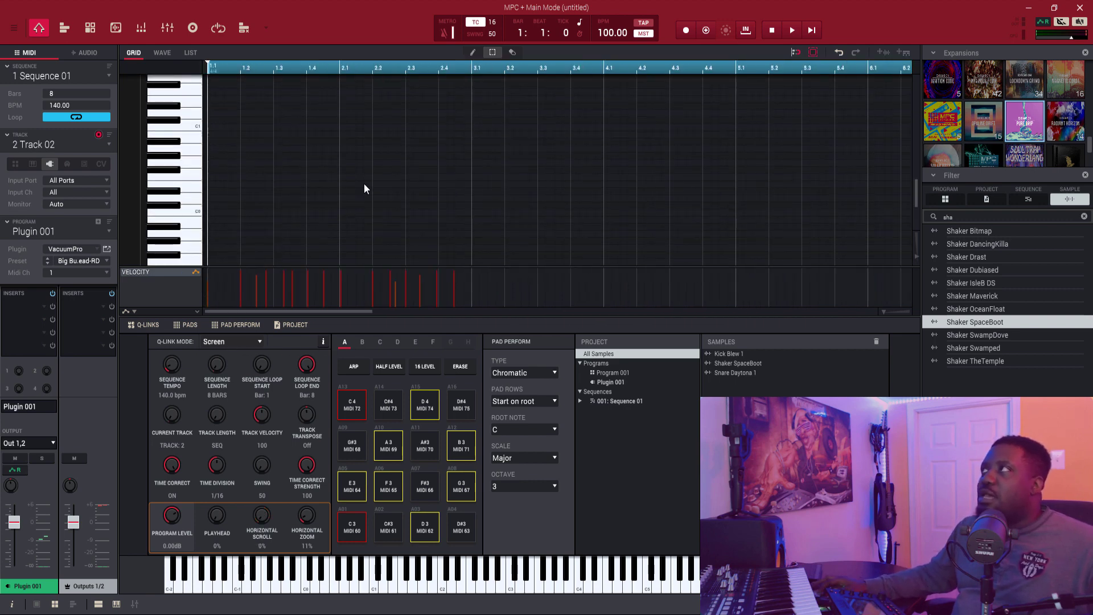
scroll(364, 183, "up", 3)
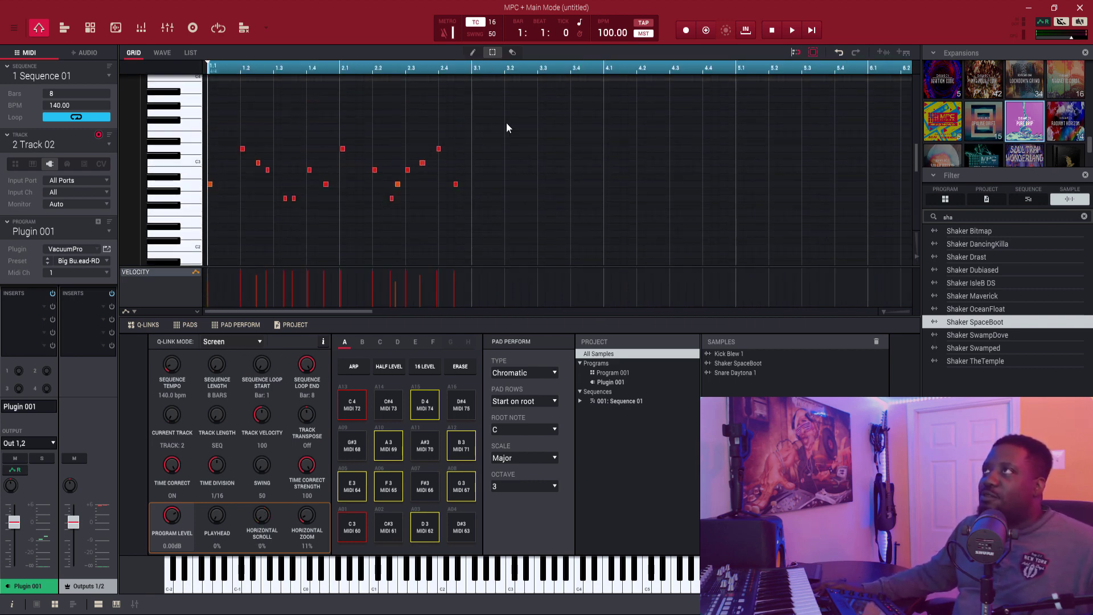
left_click_drag(502, 113, 192, 252)
key("Delete")
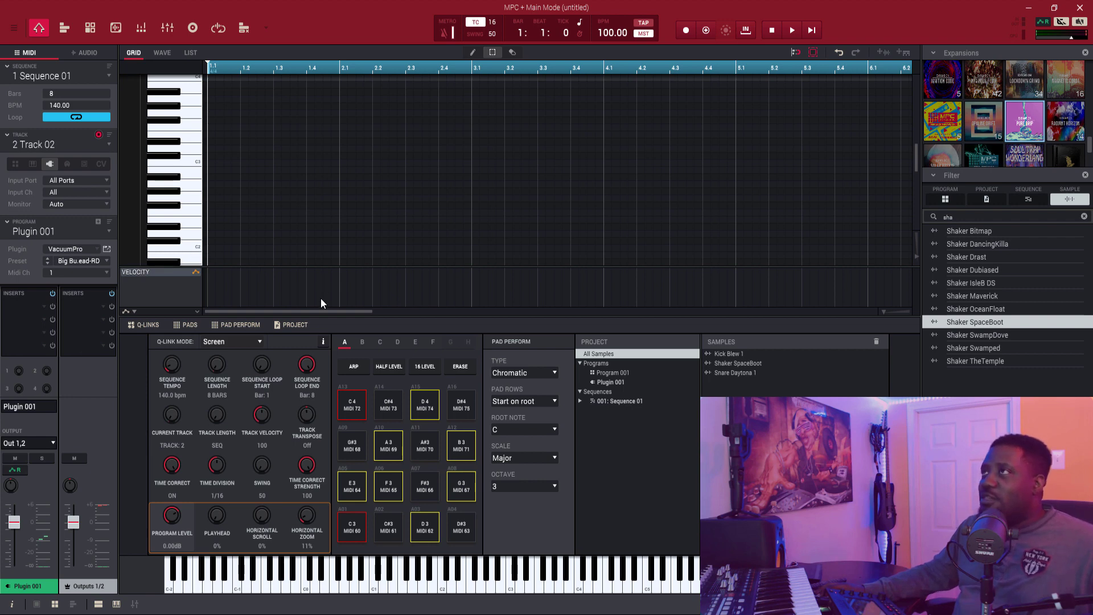
Step: Copy the melody phrase from bars 19 and 20 and paste it at the start of Track 02
left_click_drag(322, 309, 882, 320)
scroll(828, 165, "up", 3)
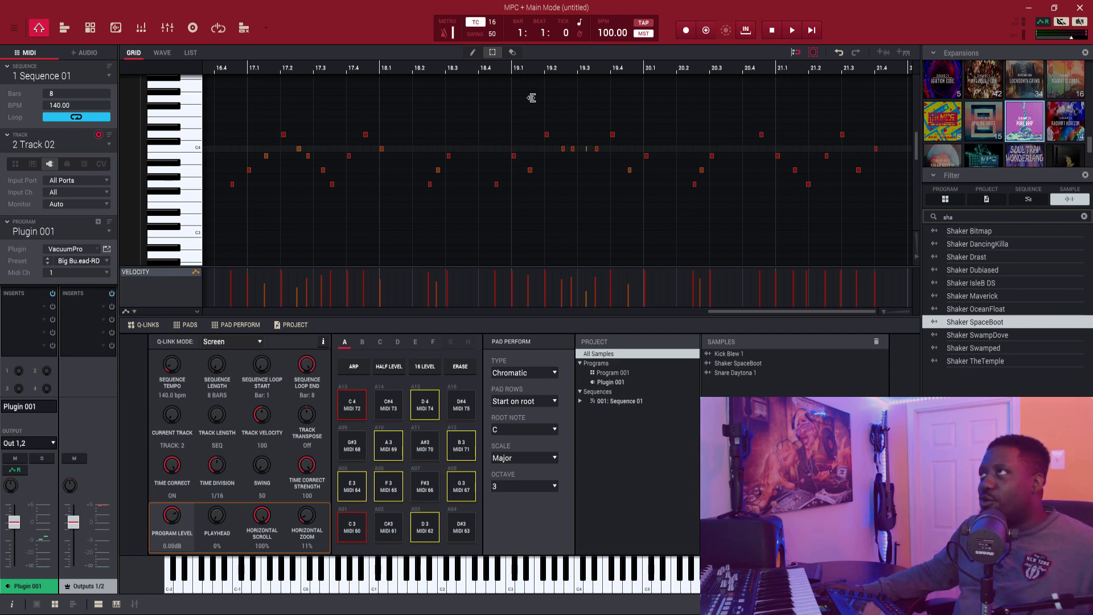
left_click_drag(509, 111, 769, 226)
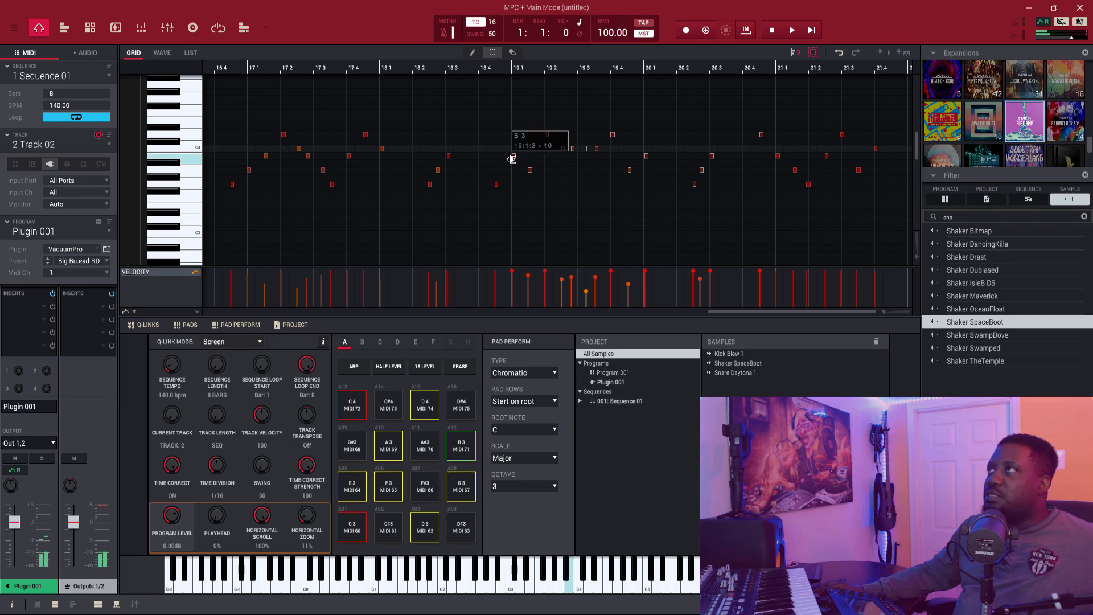
left_click_drag(739, 315, 209, 320)
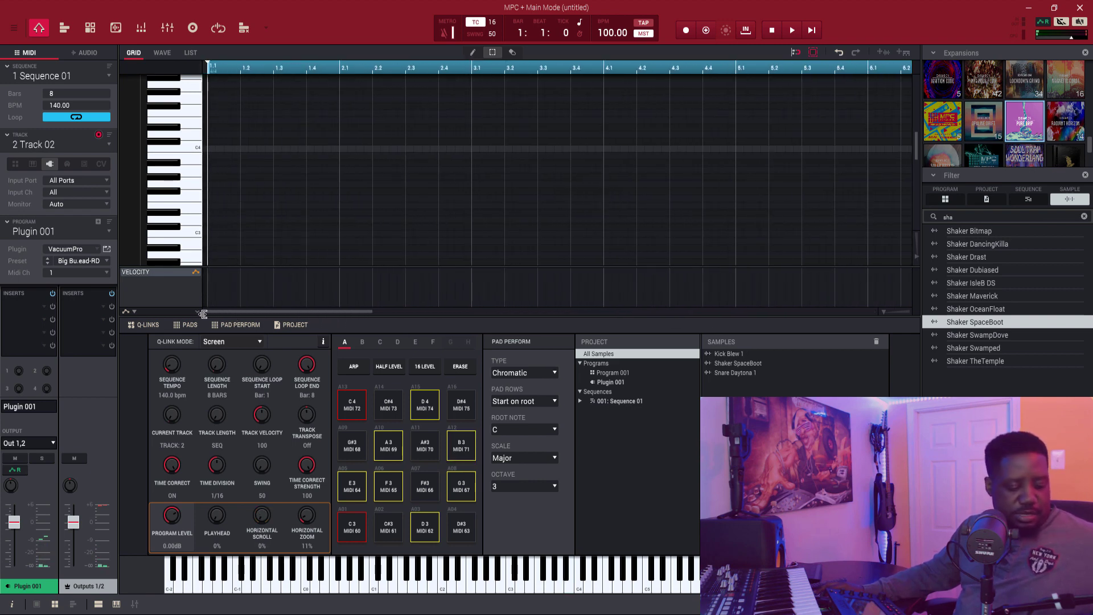
key("ctrl+v")
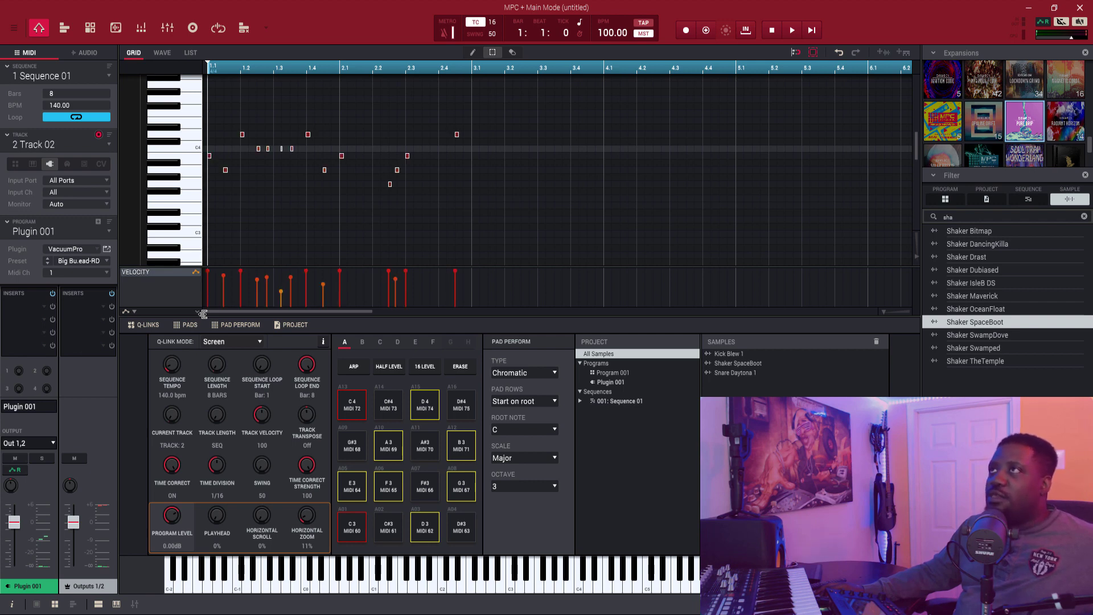
Step: Delete the leftover captured notes beyond the pasted phrase, leaving only the notes in bars 1 and 2
double_click(208, 156)
left_click_drag(308, 312, 663, 324)
left_click_drag(367, 91, 1004, 245)
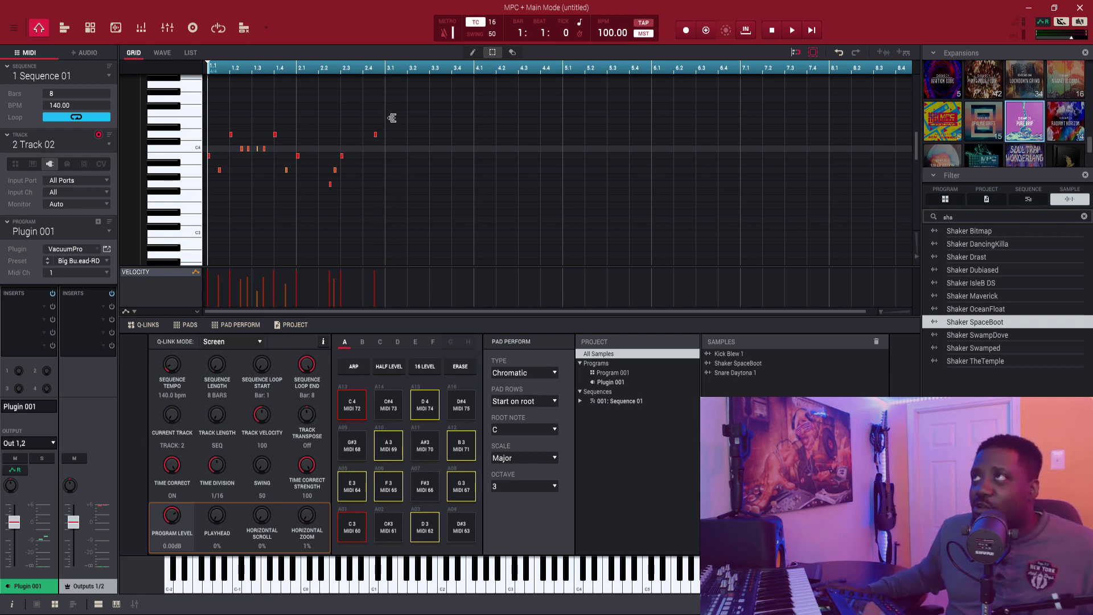
Step: Duplicate the two-bar phrase three times, aligning the copies to the starts of bars 3, 5 and 7
left_click_drag(398, 102, 187, 218)
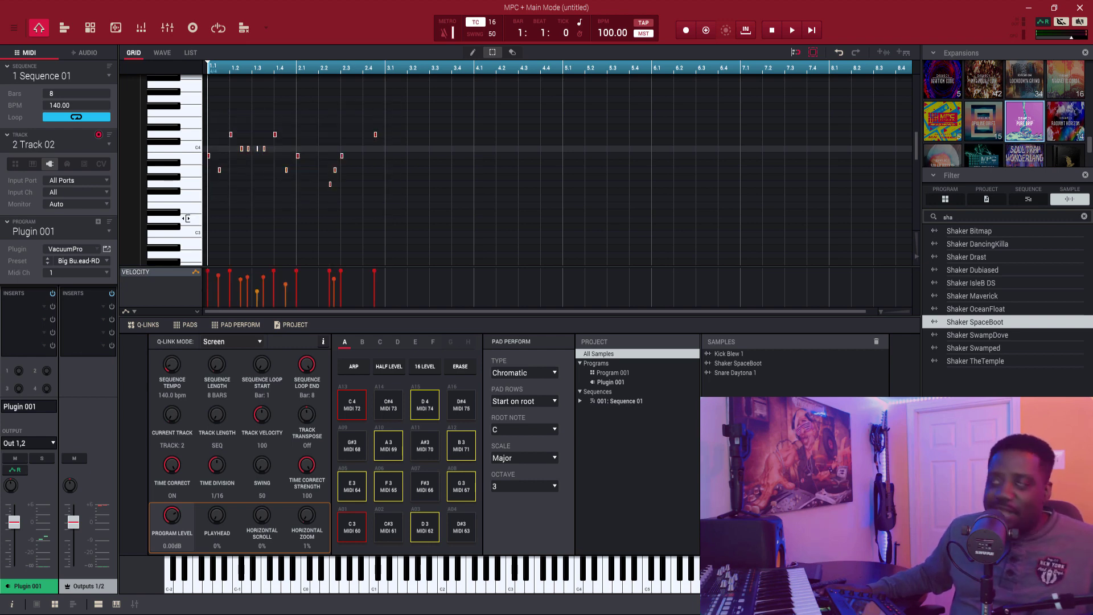
key("ctrl+d")
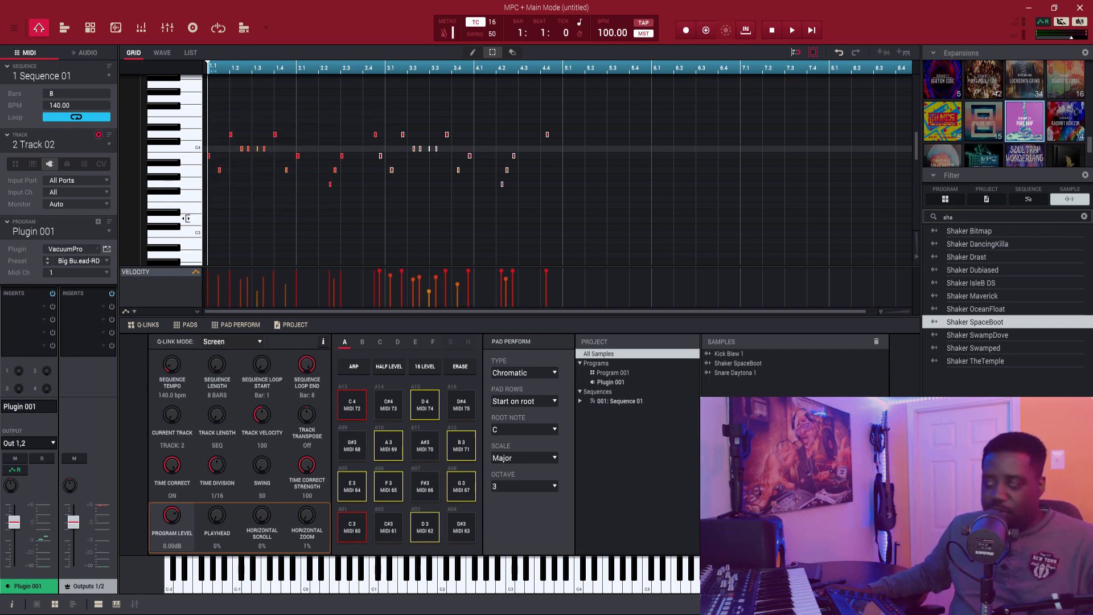
key("Right")
key("ctrl+d")
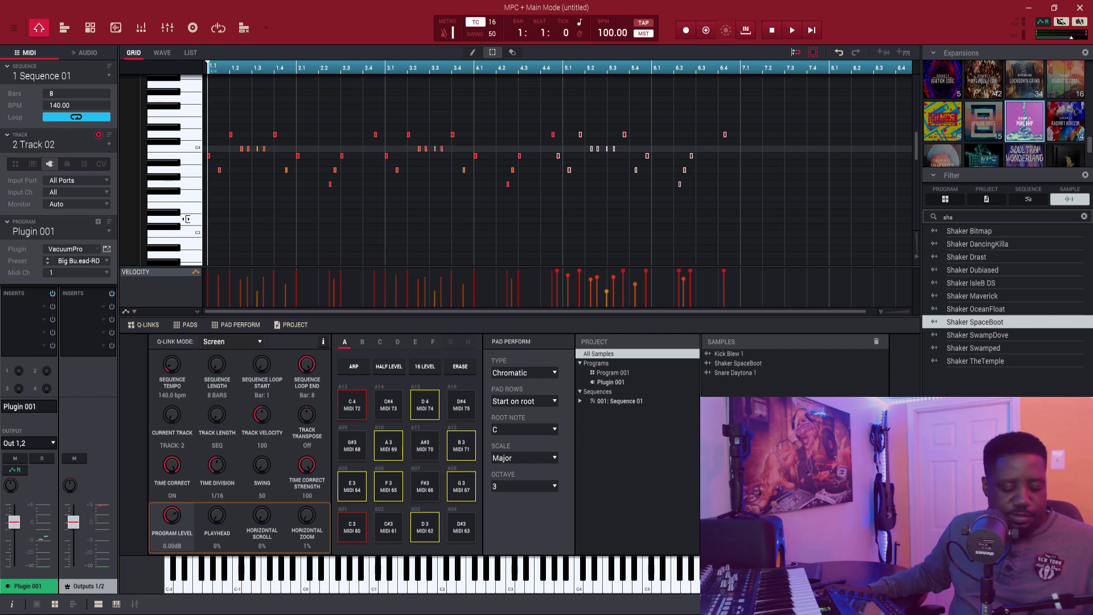
key("Right")
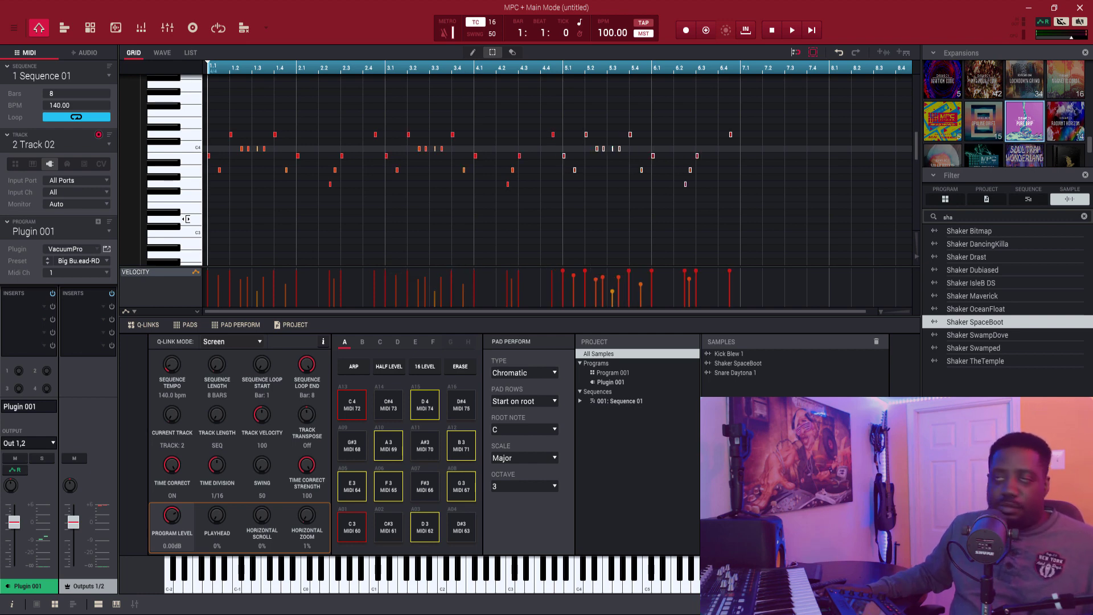
key("ctrl+d")
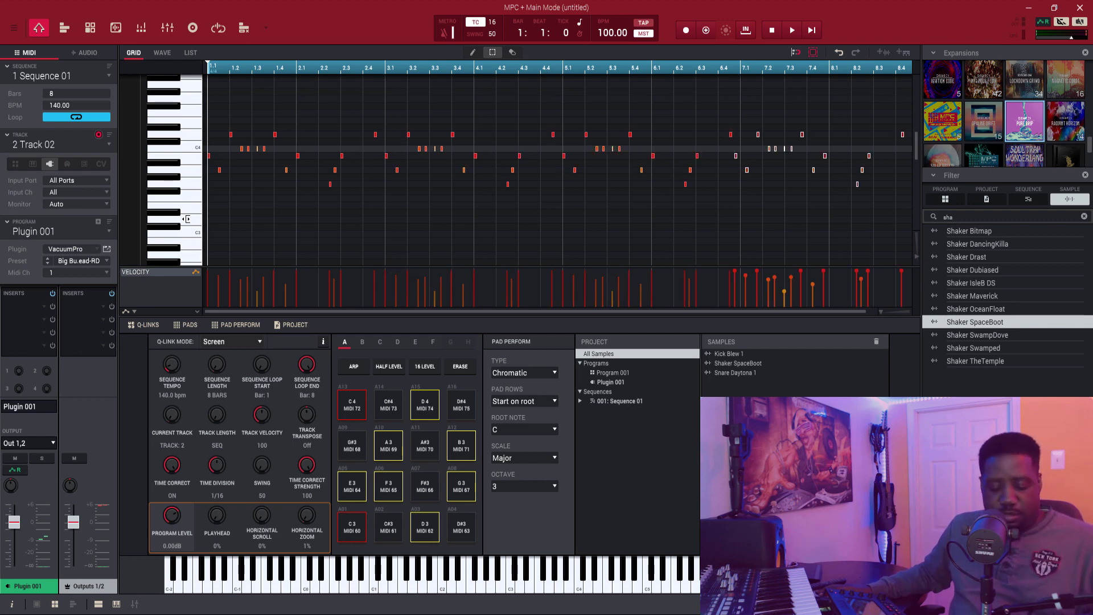
key("Right")
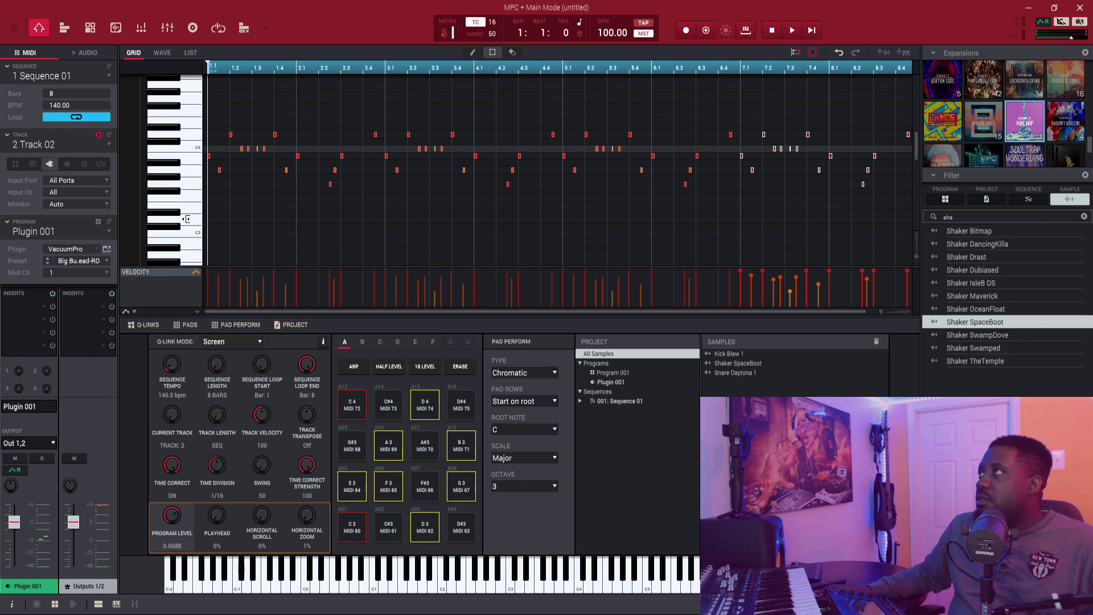
Step: Play back the eight-bar sequence to hear the repeated melody with the drums
key("space")
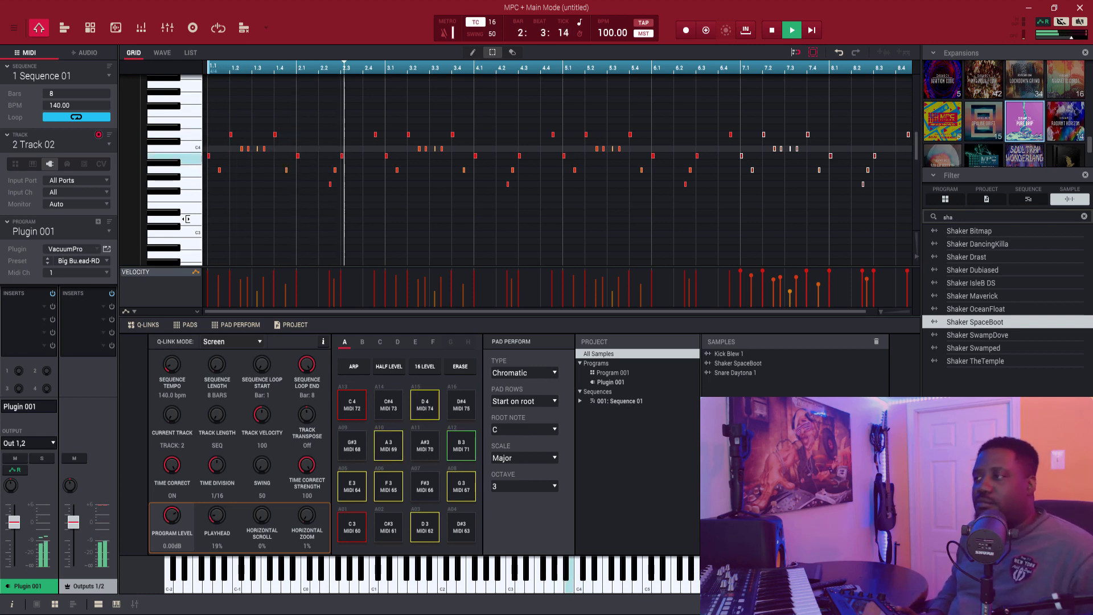
key("space")
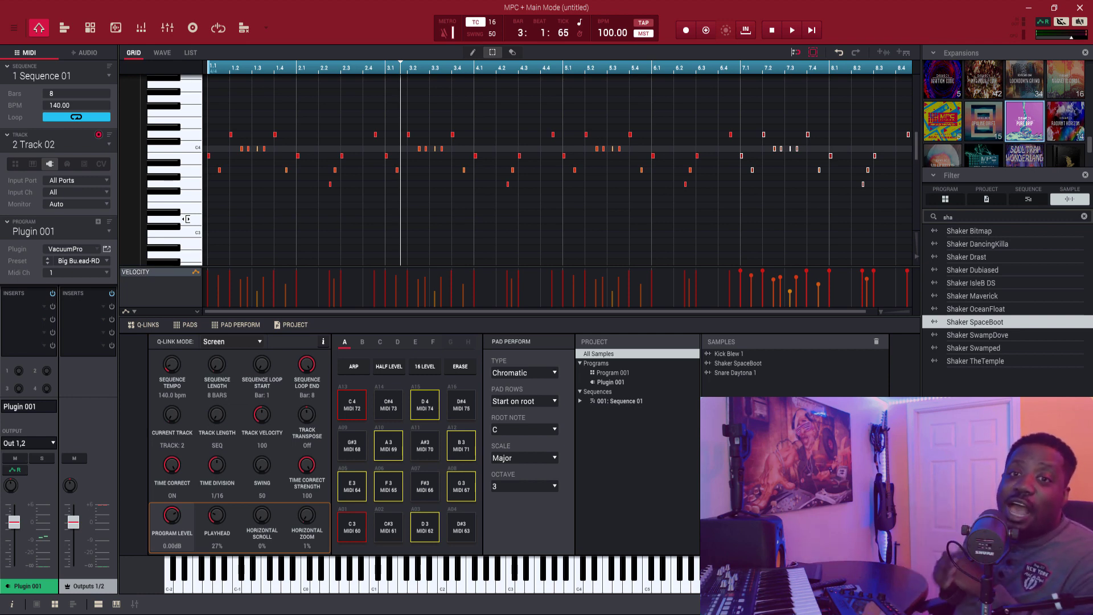
key("space")
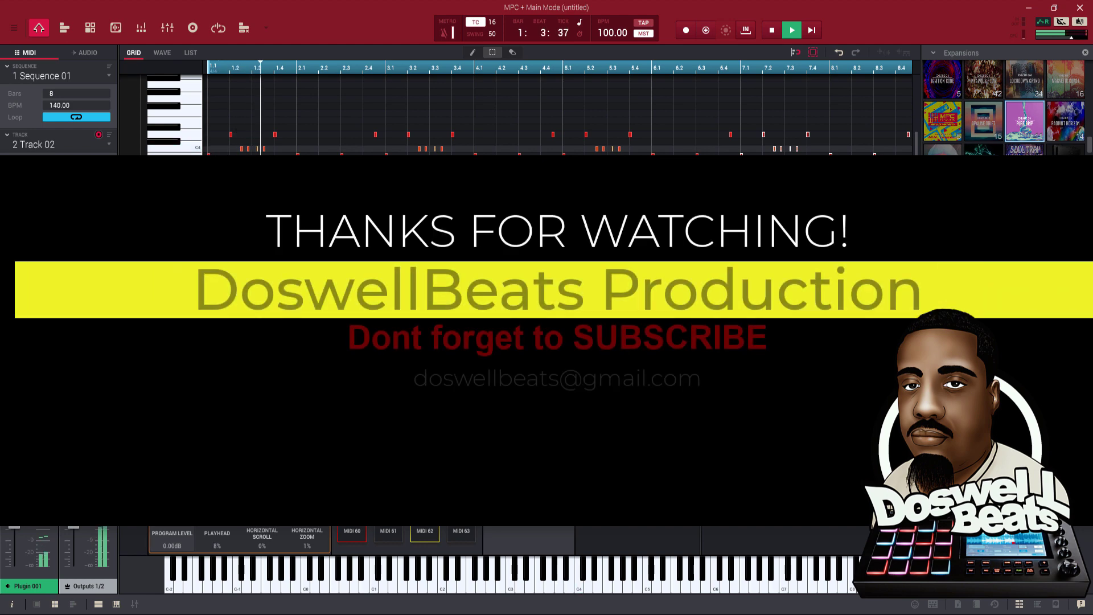